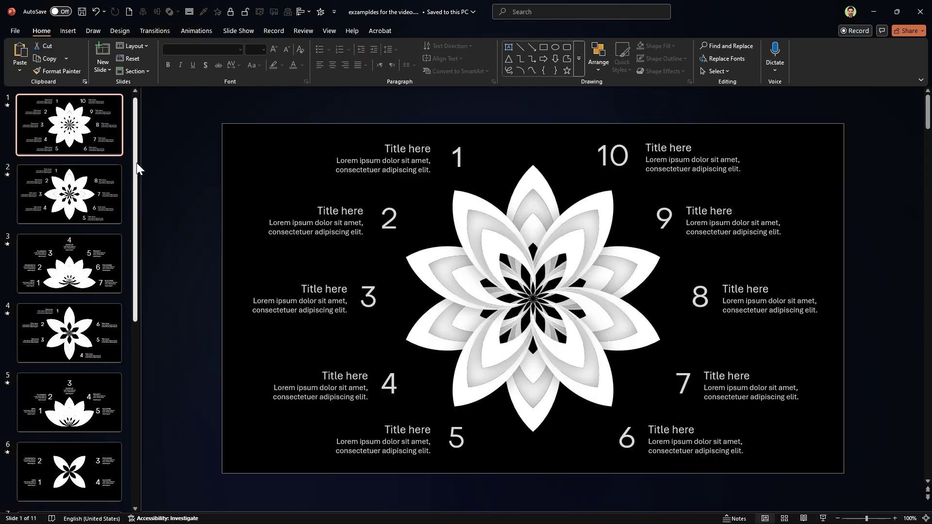
- Preview the example flower slides, including the lotus slide, in the thumbnail pane
left_click_drag(136, 162, 153, 375)
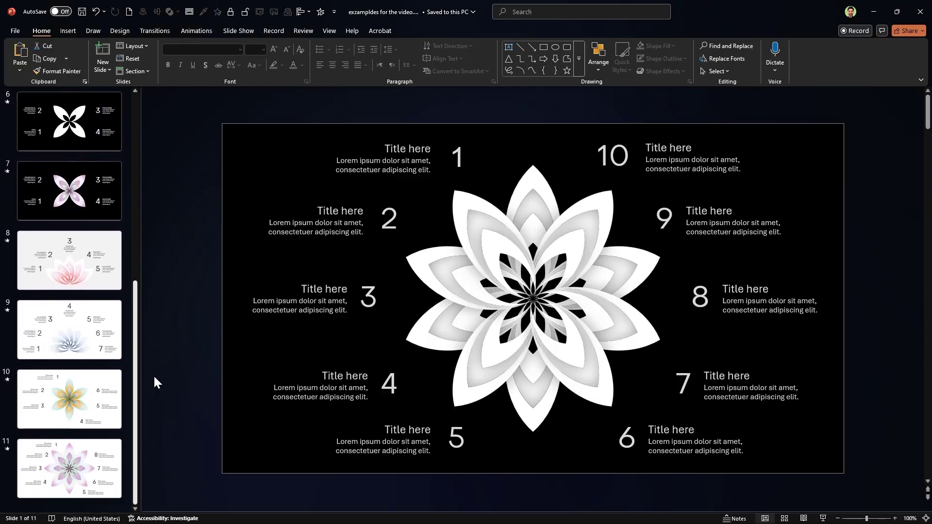
left_click(104, 196)
left_click(94, 268)
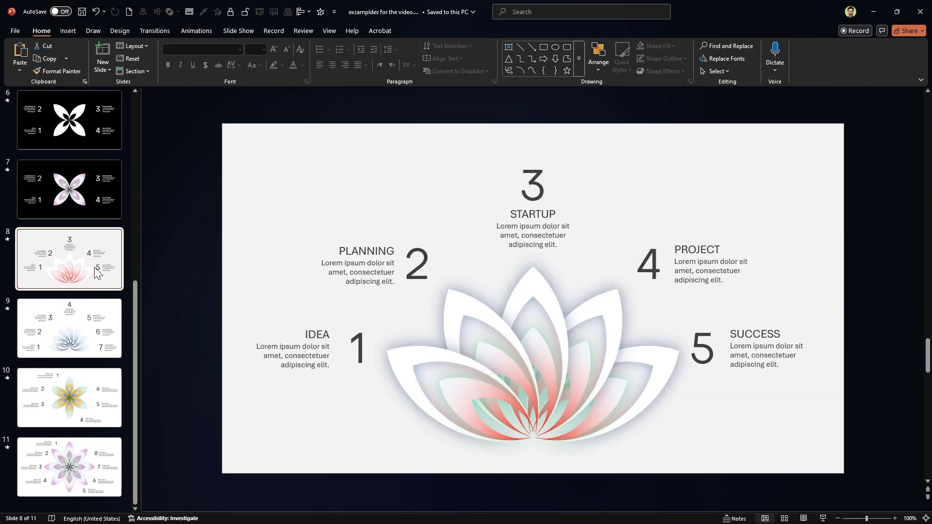
left_click(74, 331)
left_click(77, 380)
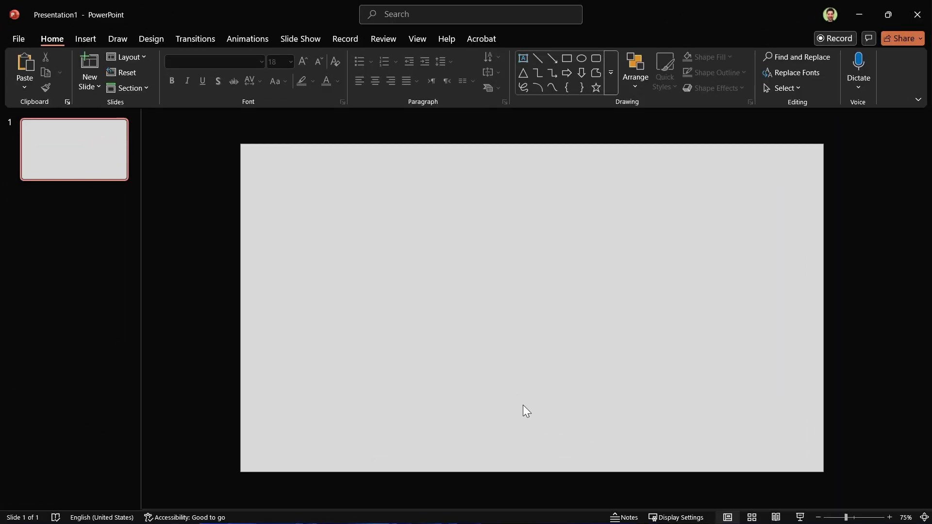
- Give the slide a solid black background
right_click(523, 404)
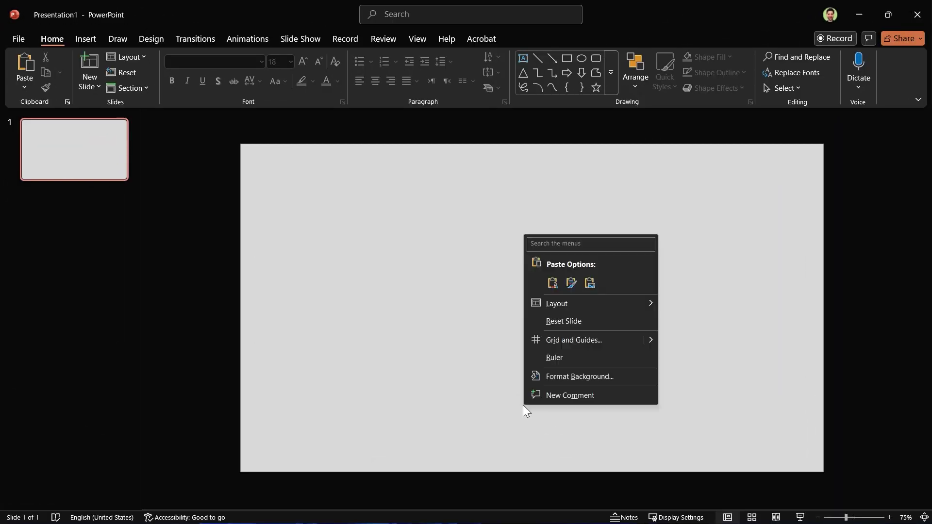
left_click(552, 376)
left_click(899, 266)
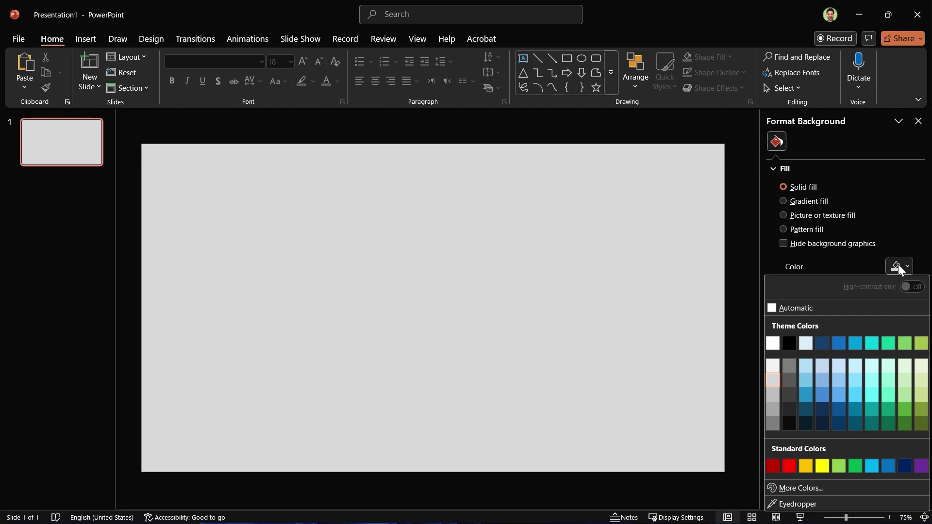
left_click(791, 341)
left_click(918, 121)
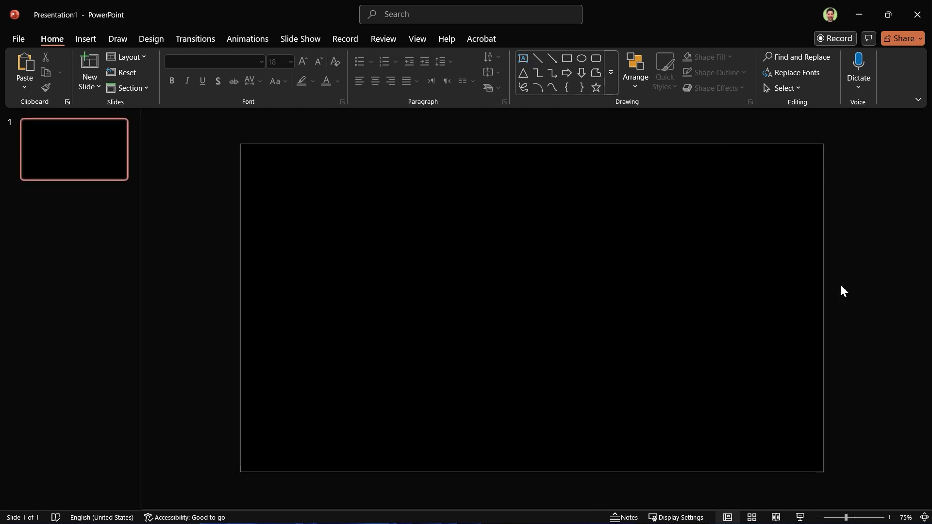
- Draw a circle near the slide centre and copy it overlapping to the right
left_click(578, 61)
left_click_drag(446, 259, 528, 357)
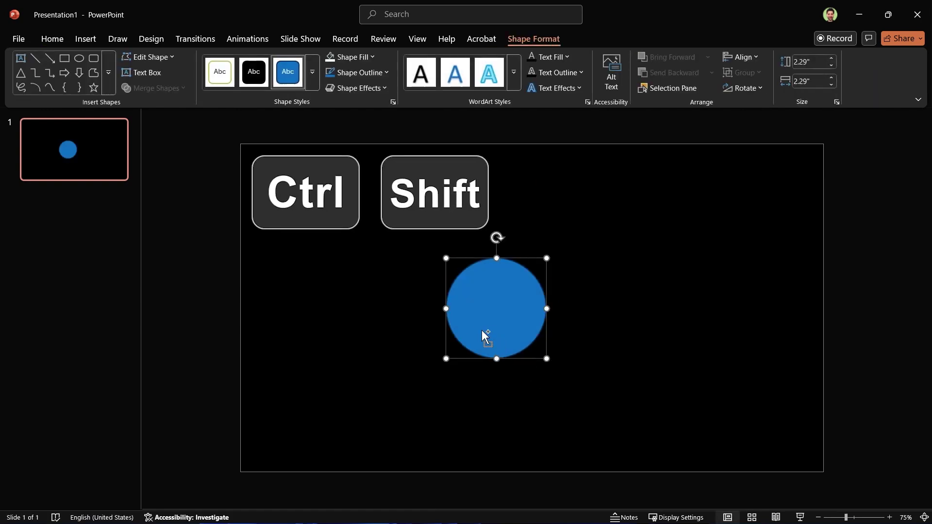
left_click_drag(485, 333, 543, 332)
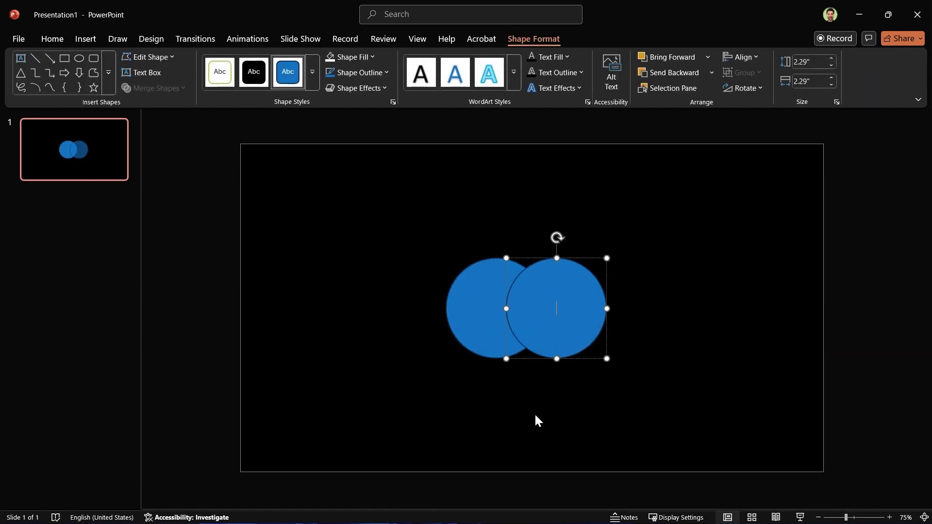
- Select both circles and intersect them into a single lens shape
left_click(534, 419)
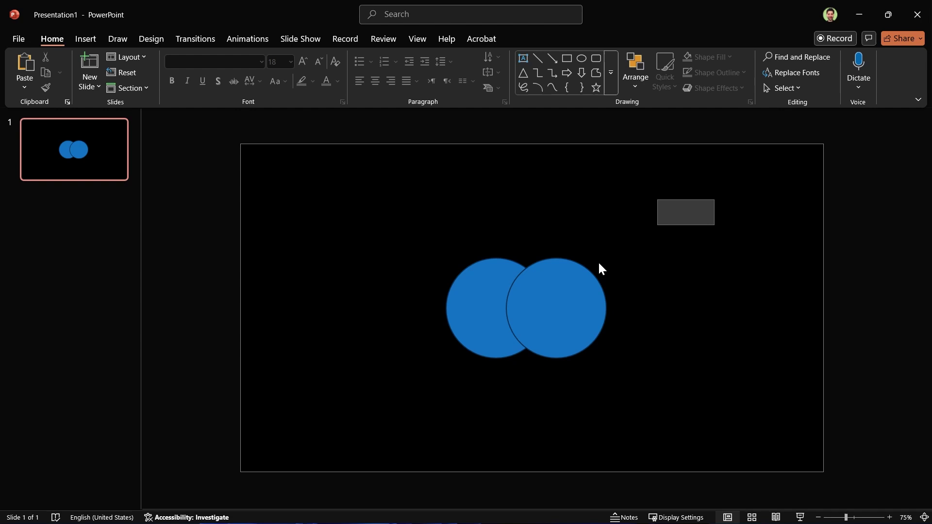
key("ctrl+a")
left_click(526, 40)
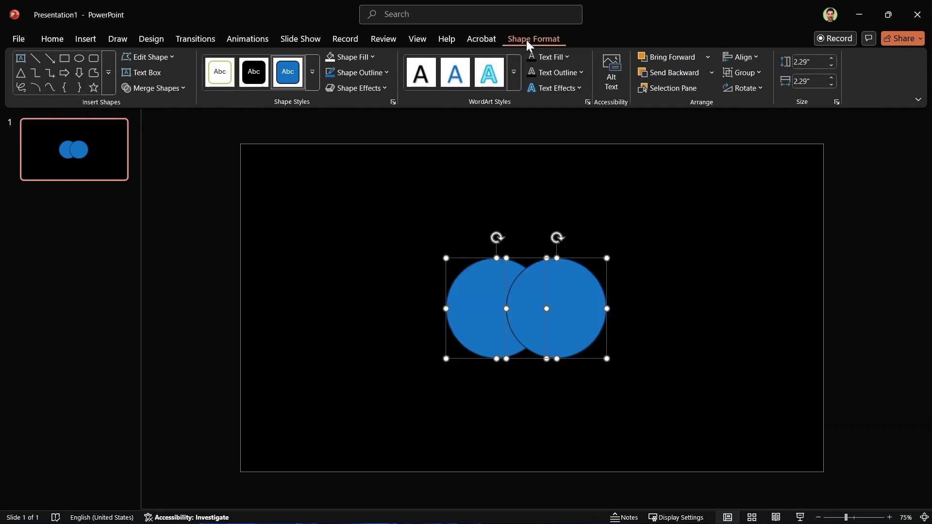
left_click(153, 90)
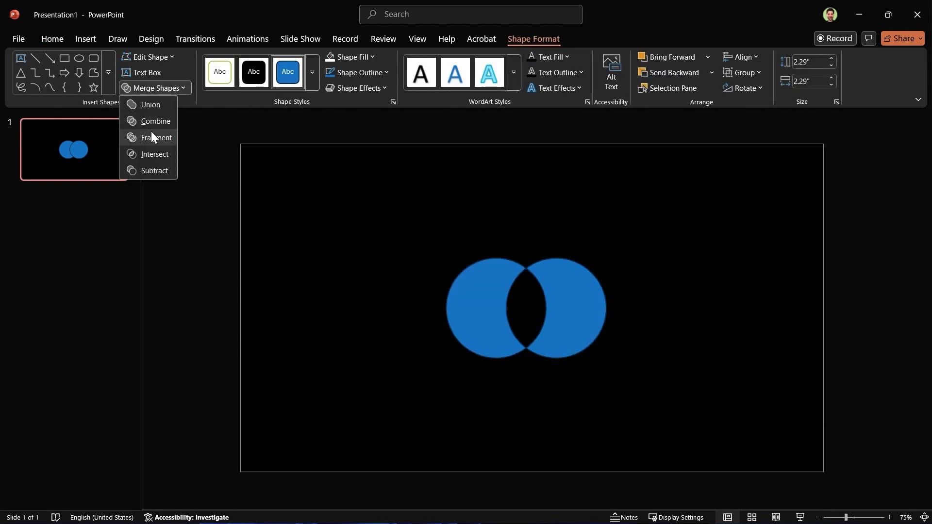
left_click(152, 157)
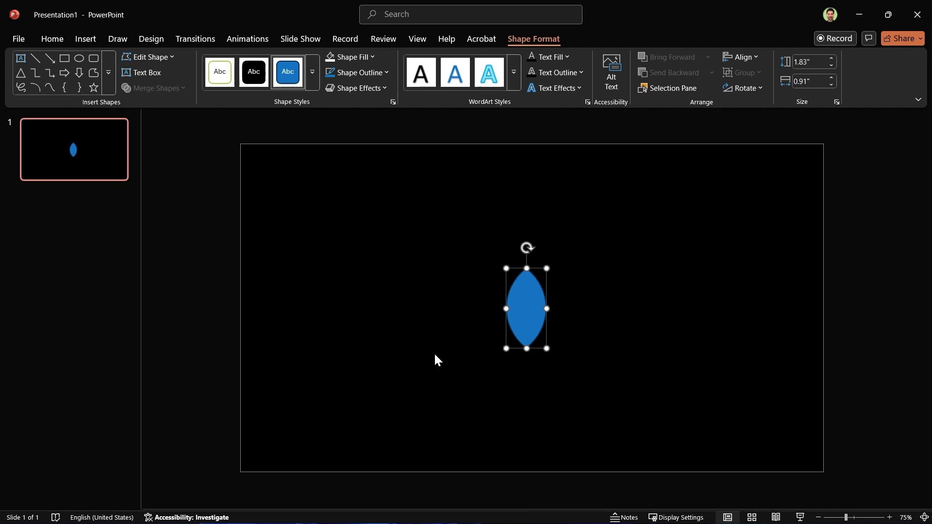
- Resize the lens to 2.91" tall by 1.21" wide
left_click(818, 63)
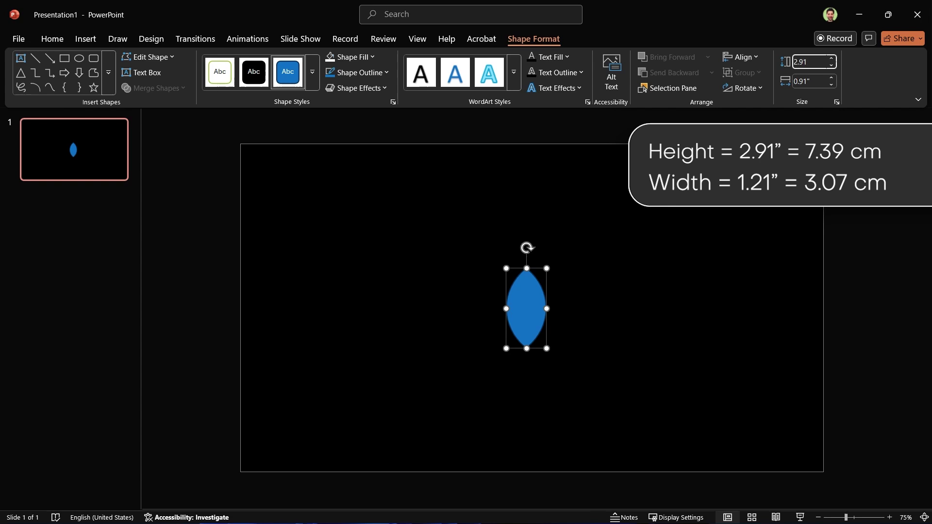
left_click(816, 81)
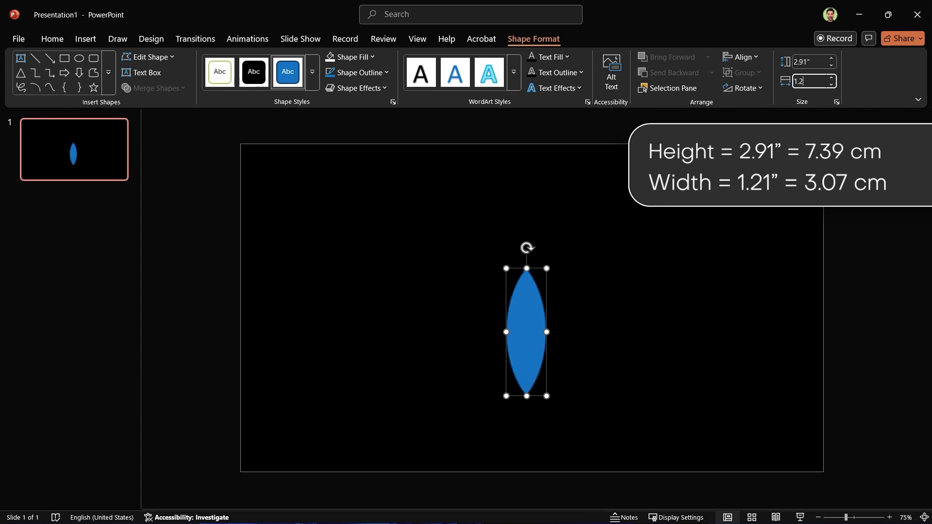
key("Return")
- Move the lens left and place copies mid-slide and further right
left_click_drag(535, 354, 445, 338)
left_click_drag(439, 335, 558, 331)
left_click_drag(559, 331, 701, 326)
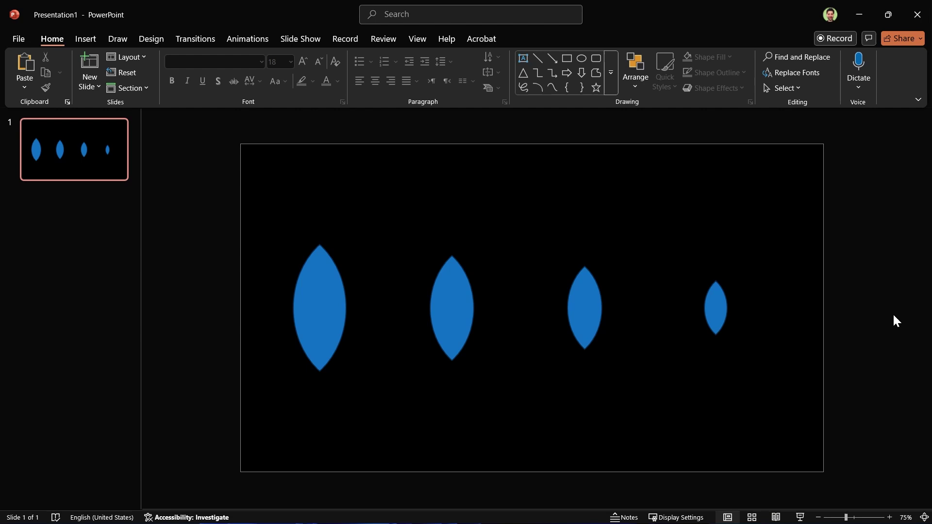
- Align all four lenses centred and bottom-aligned on one another
left_click_drag(875, 182, 94, 432)
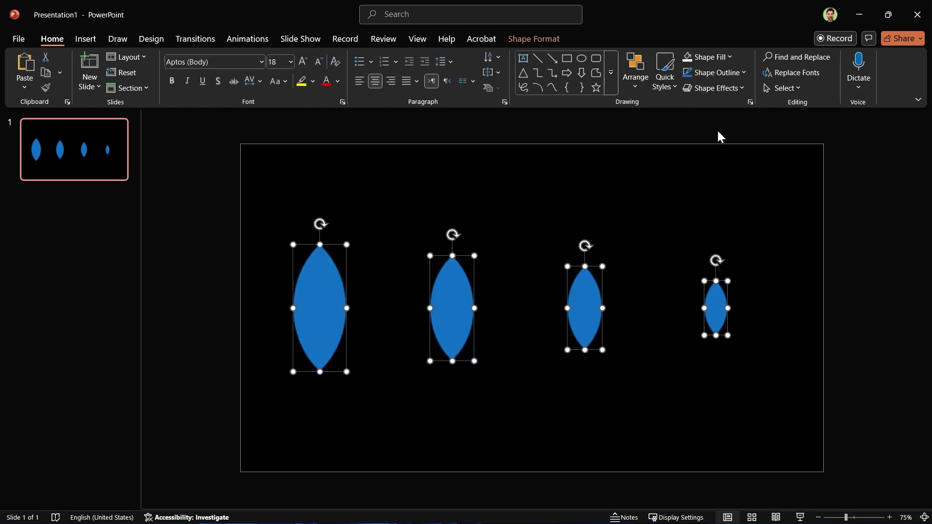
left_click(544, 38)
left_click(756, 59)
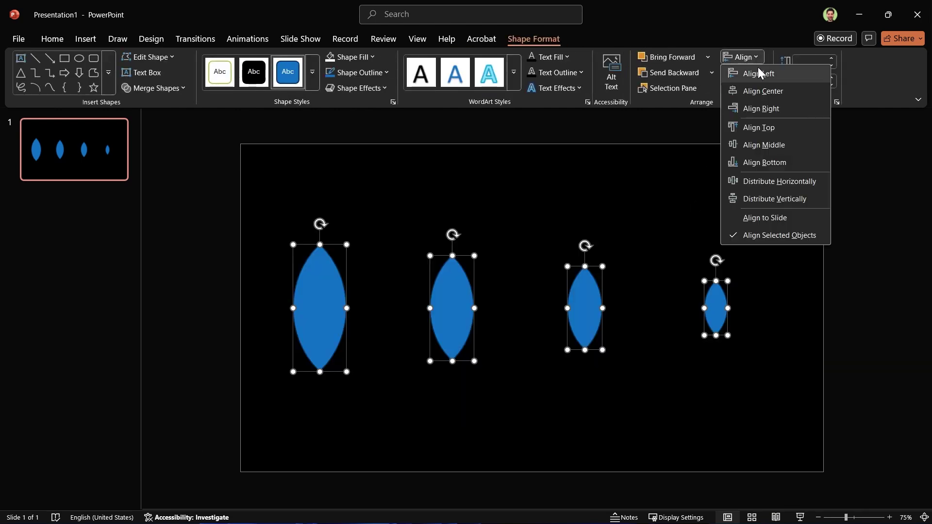
left_click(761, 91)
left_click(746, 57)
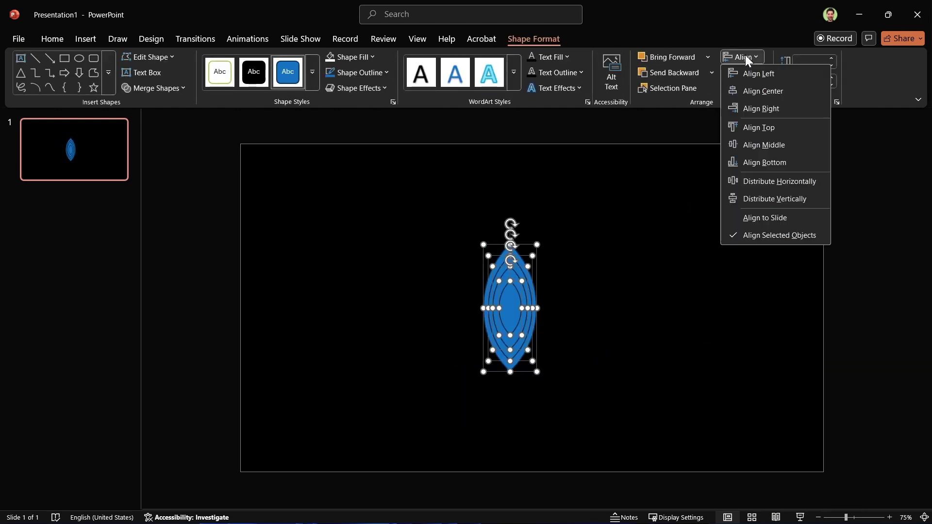
left_click(763, 163)
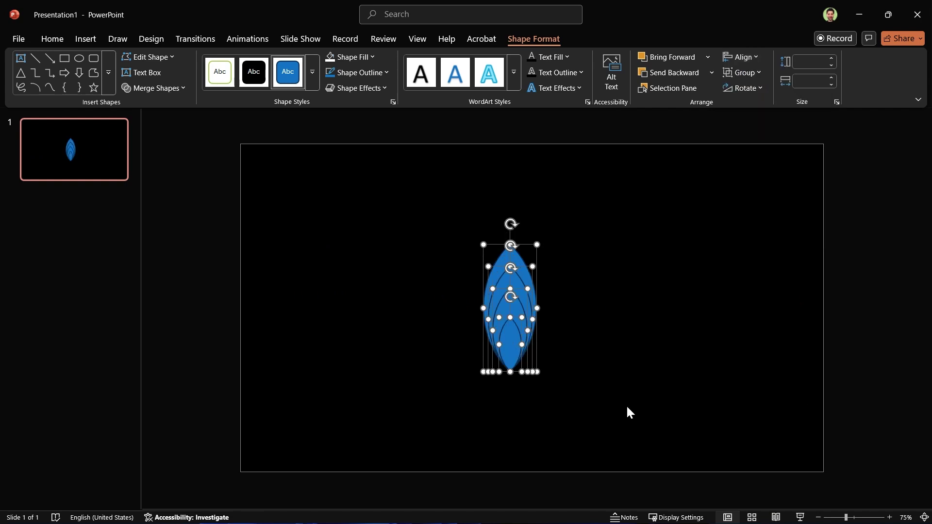
- Fragment the stacked lenses and delete the innermost piece and bottom sliver
left_click(147, 91)
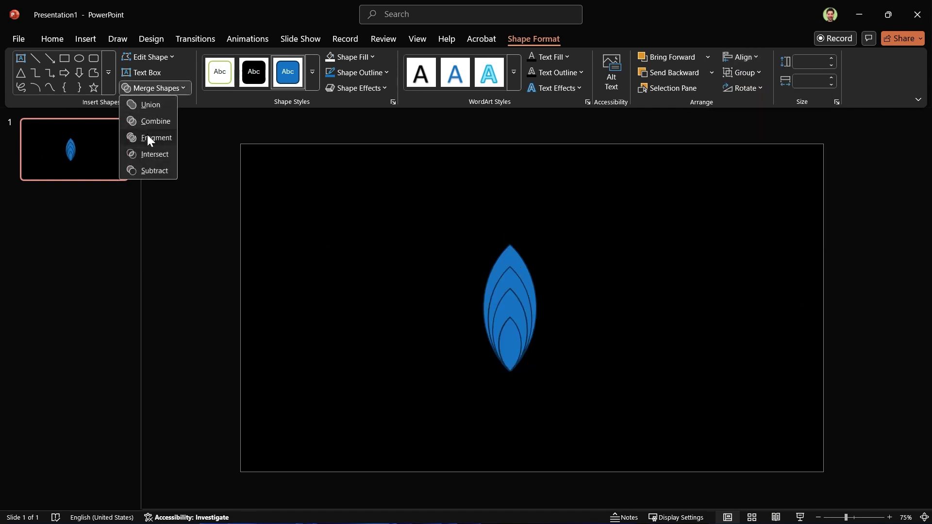
left_click(147, 135)
left_click(388, 359)
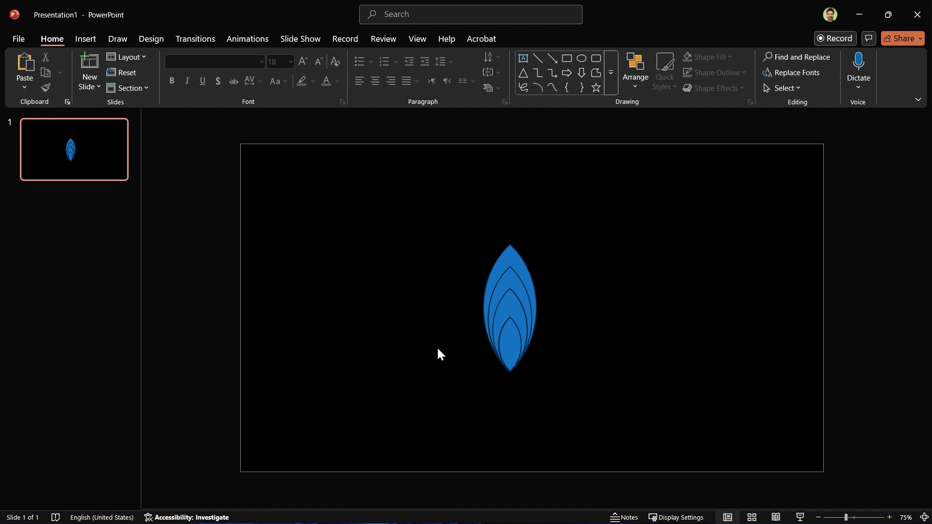
left_click(517, 339)
key("Delete")
left_click_drag(581, 321, 429, 427)
key("Delete")
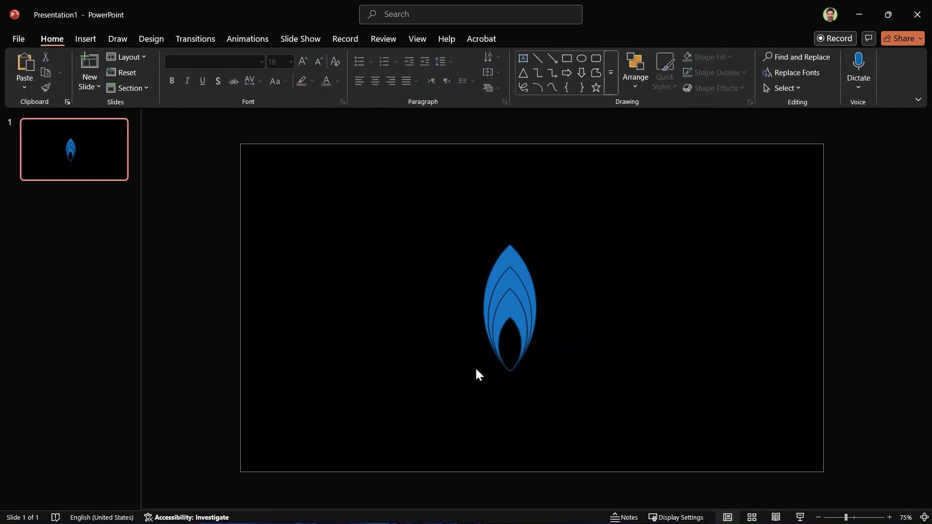
- Reselect every remaining piece of the layered petal
left_click_drag(641, 173, 396, 449)
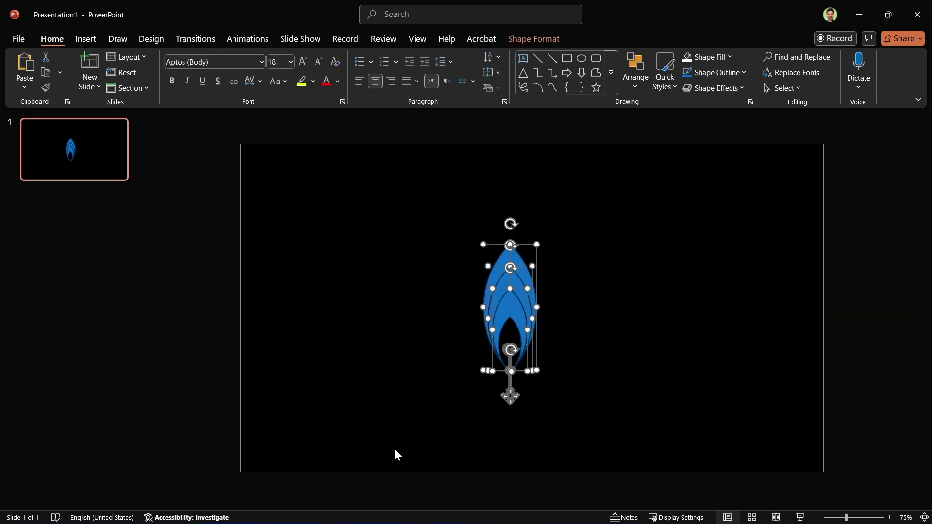
left_click(510, 307, "ctrl")
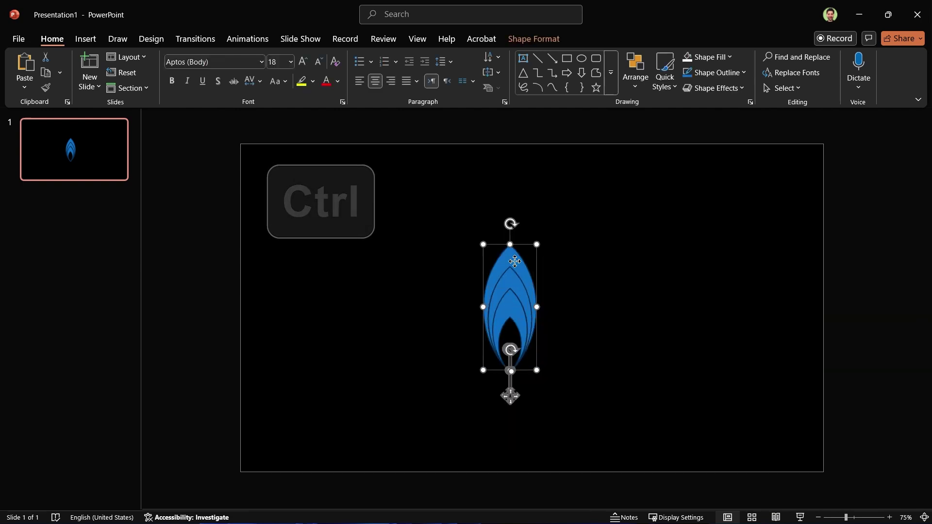
left_click(515, 291, "ctrl")
left_click(641, 331)
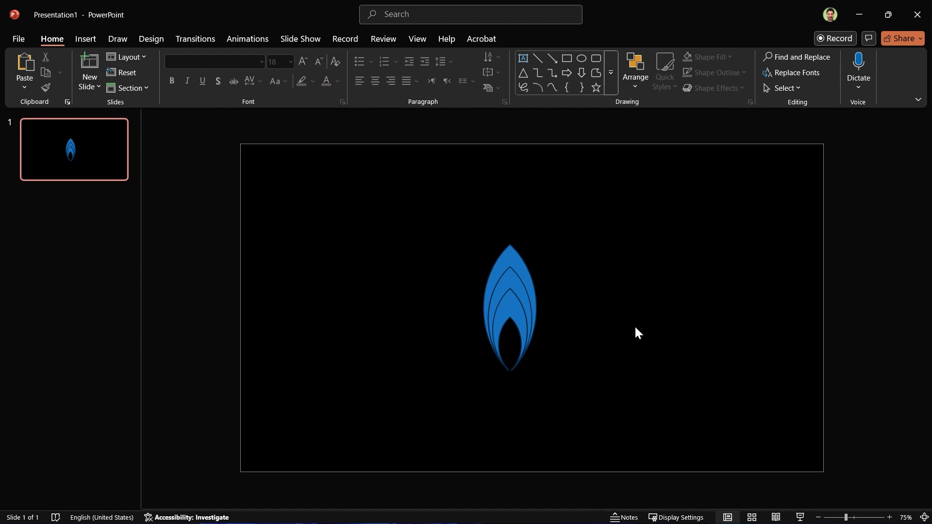
left_click_drag(606, 207, 442, 409)
- Fill the petal pieces with white
left_click(528, 35)
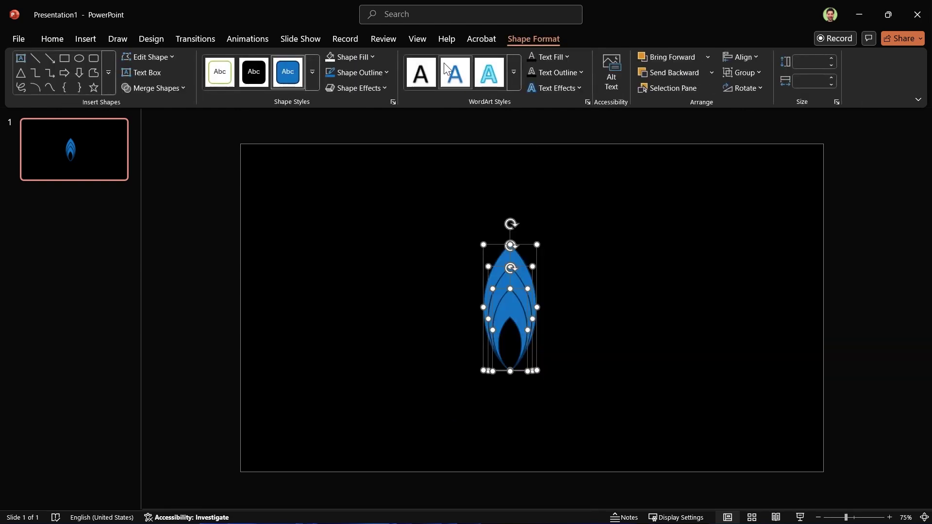
left_click(350, 57)
left_click(332, 117)
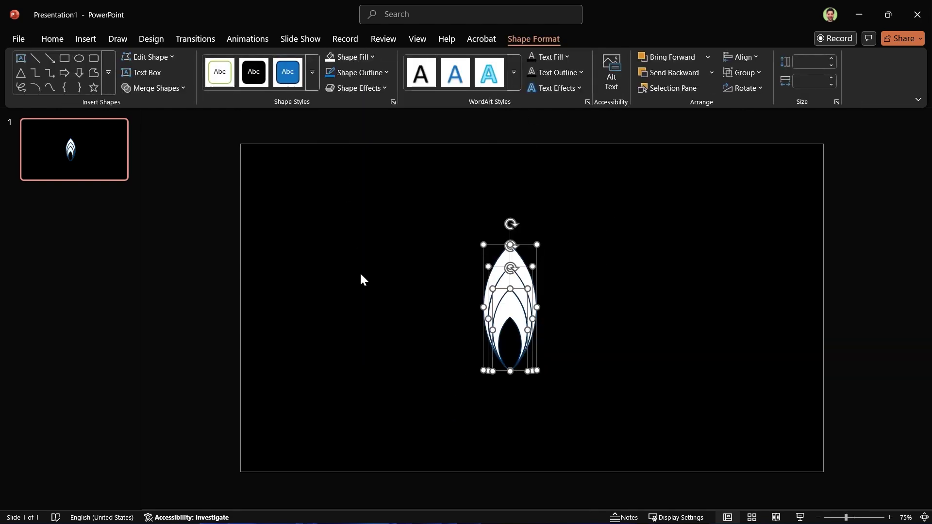
- Give the flame an outer shadow with 25 pt blur and remove its outlines
right_click(518, 313)
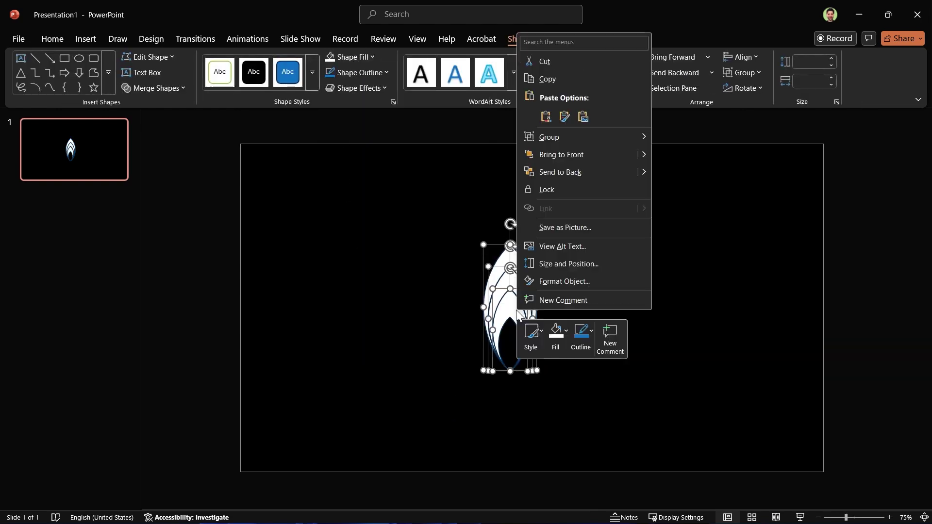
left_click(545, 283)
left_click(773, 118)
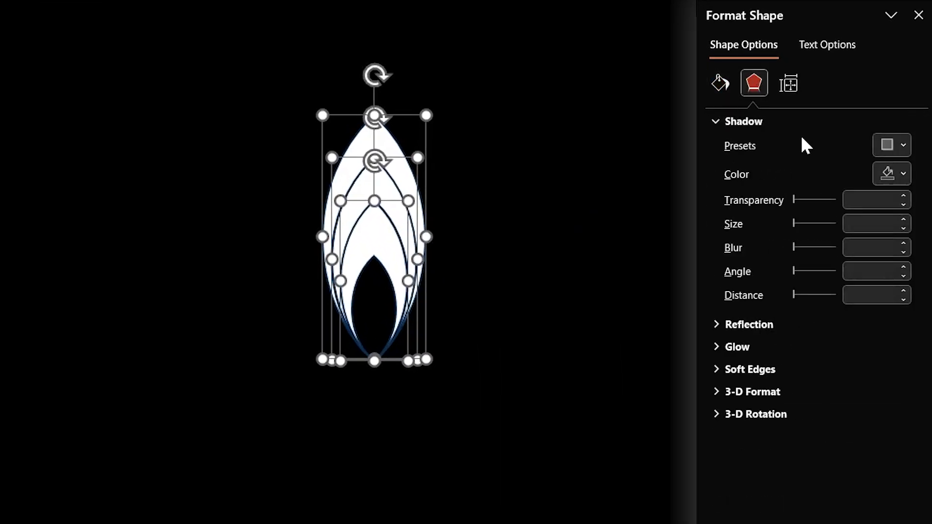
left_click(894, 173)
left_click(847, 336)
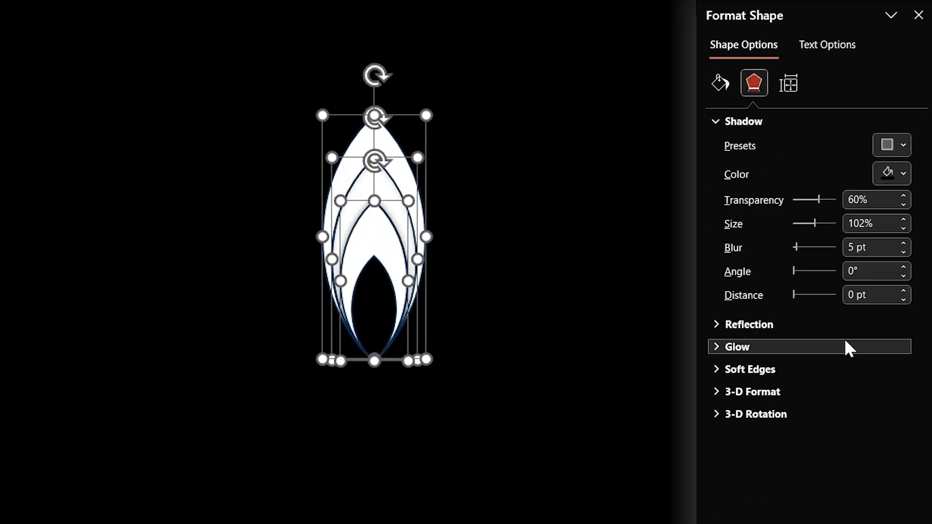
triple_click(879, 244)
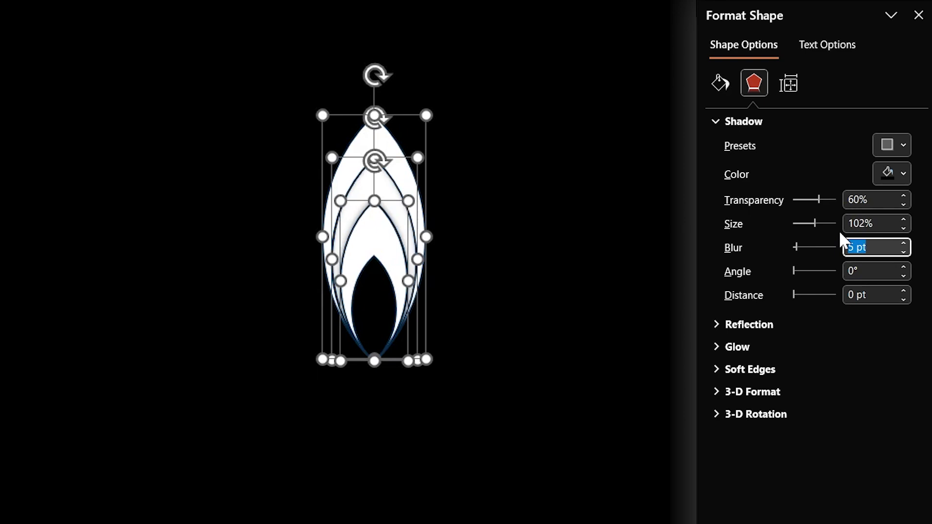
type("25")
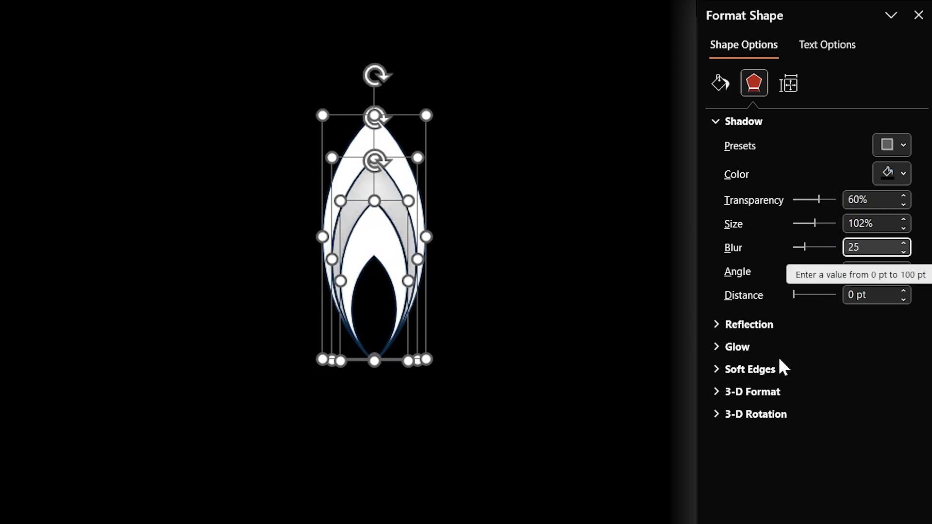
left_click(717, 89)
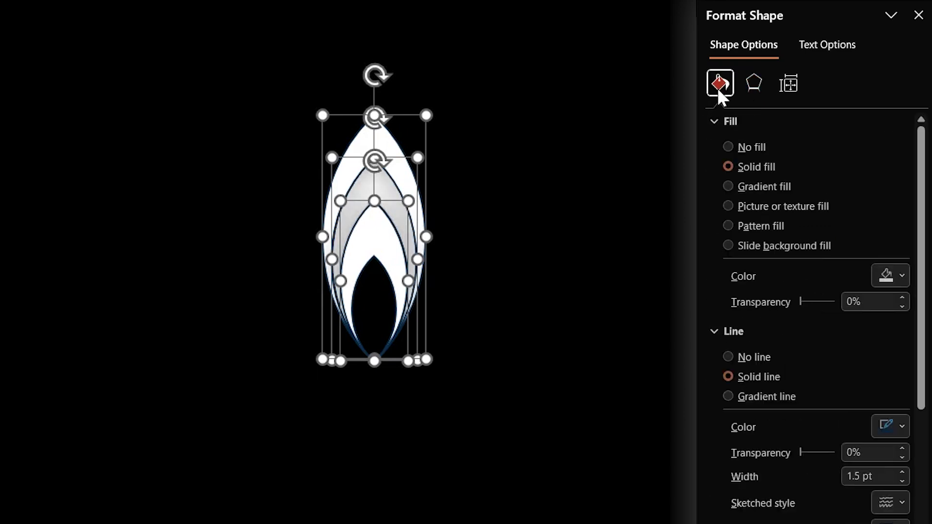
left_click(730, 356)
left_click(917, 15)
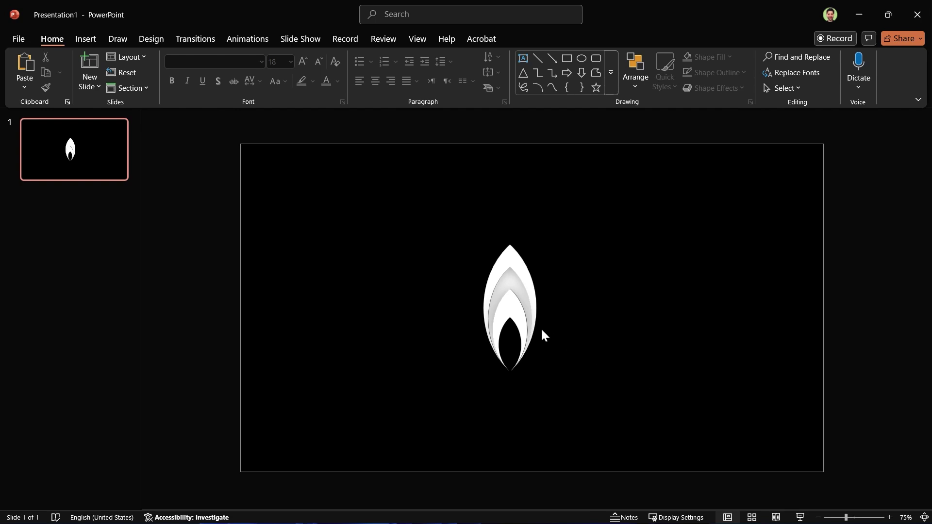
- Bring the middle and outer flame pieces to the front
left_click(503, 306)
left_click(518, 257, "shift")
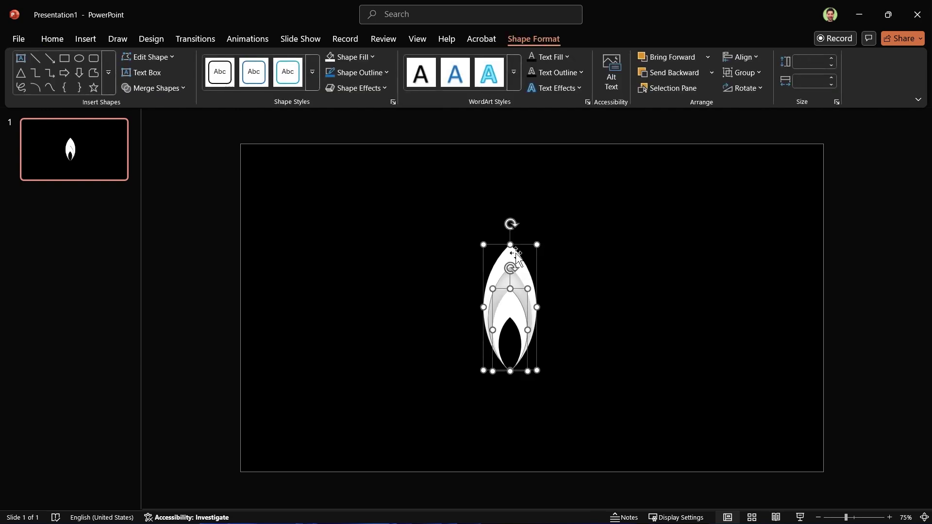
right_click(517, 253)
left_click(554, 368)
left_click(613, 405)
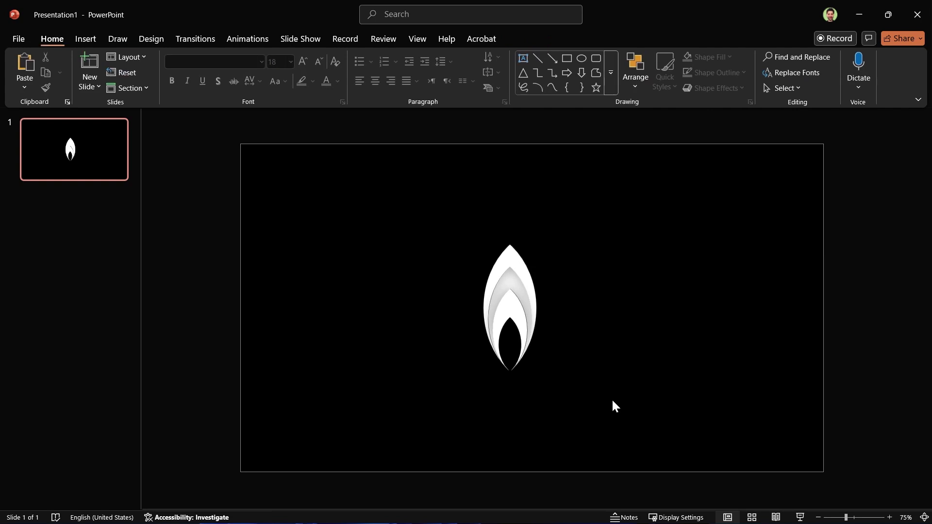
- Group the flame pieces and move the group near the top centre
left_click_drag(626, 222, 402, 439)
key("ctrl+g")
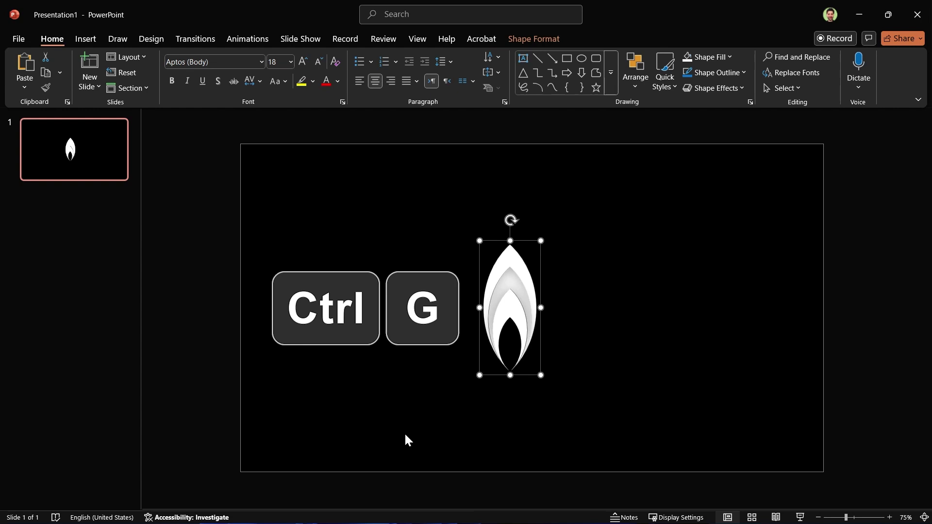
left_click_drag(506, 308, 614, 301)
- Add an upside-down copy of the flame tip-to-tip below and centre-align both
left_click(534, 245)
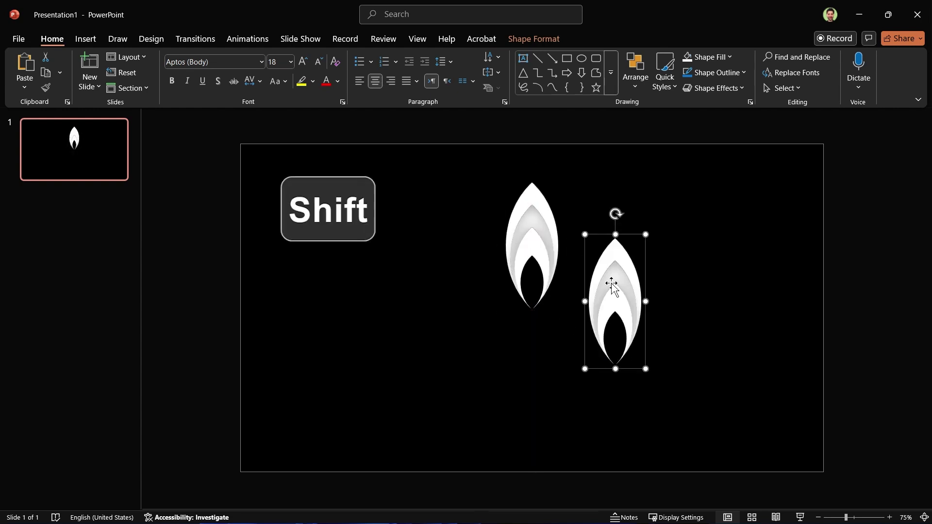
left_click_drag(613, 209, 608, 391)
left_click_drag(610, 294, 525, 368)
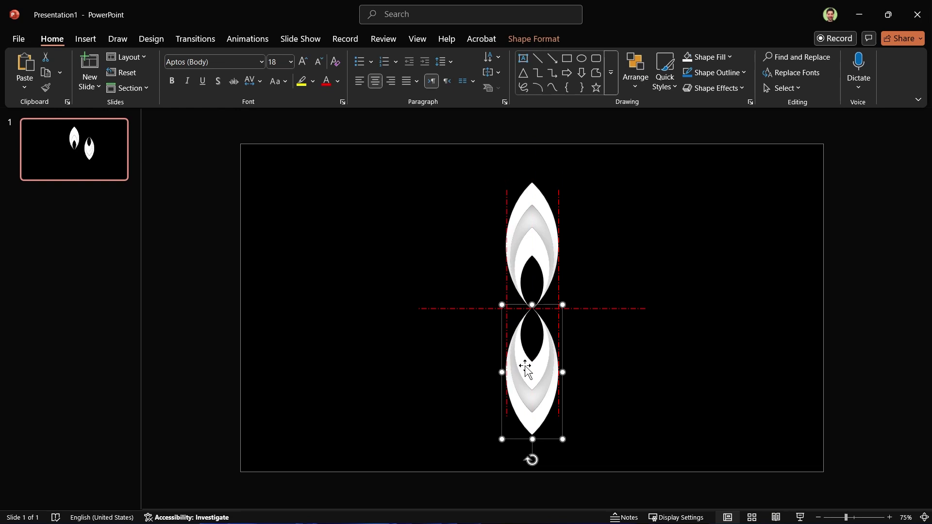
left_click(591, 382)
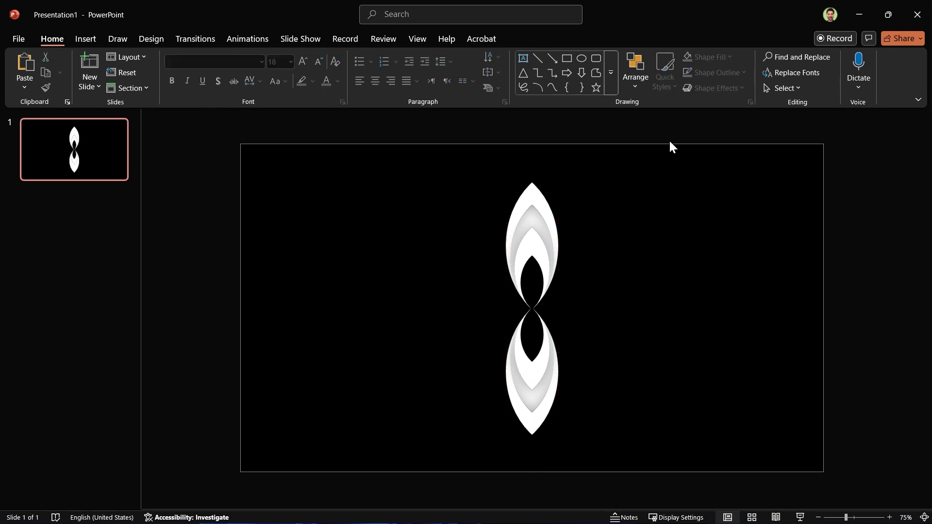
left_click_drag(669, 139, 418, 491)
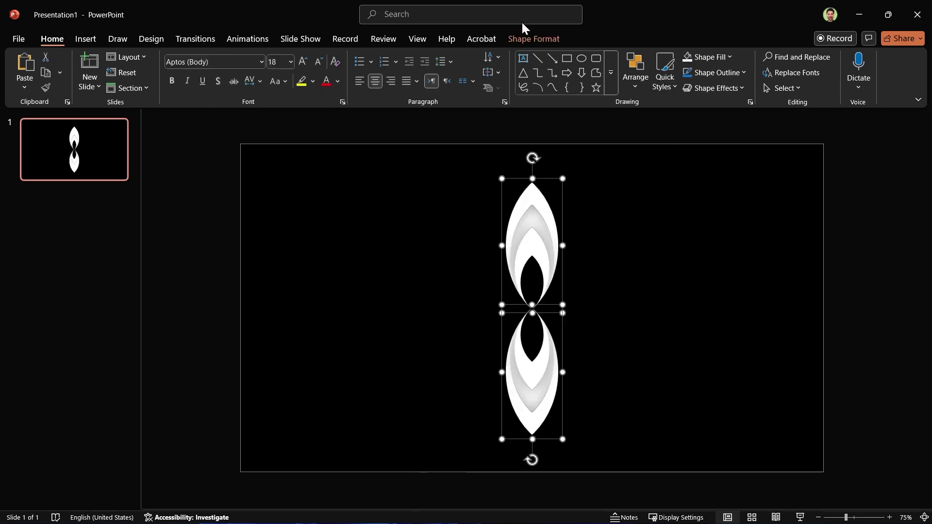
left_click(534, 39)
left_click(743, 57)
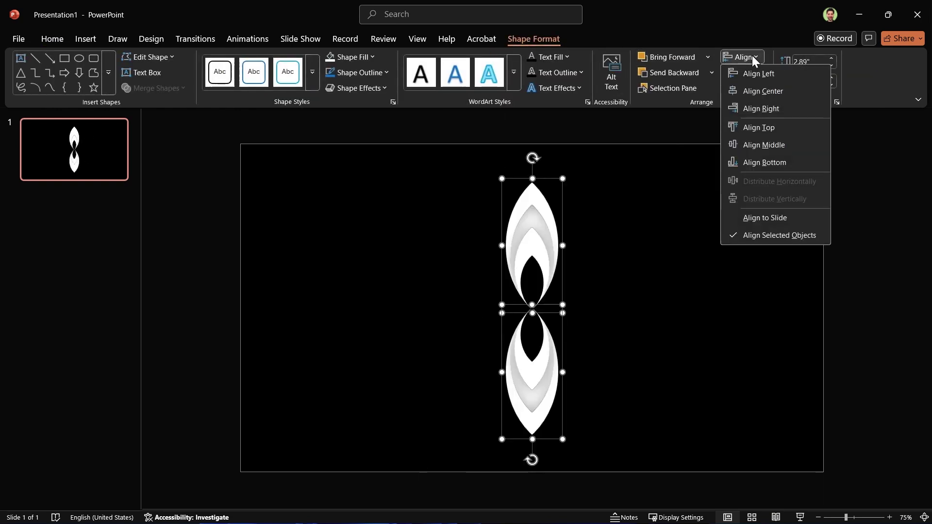
left_click(759, 94)
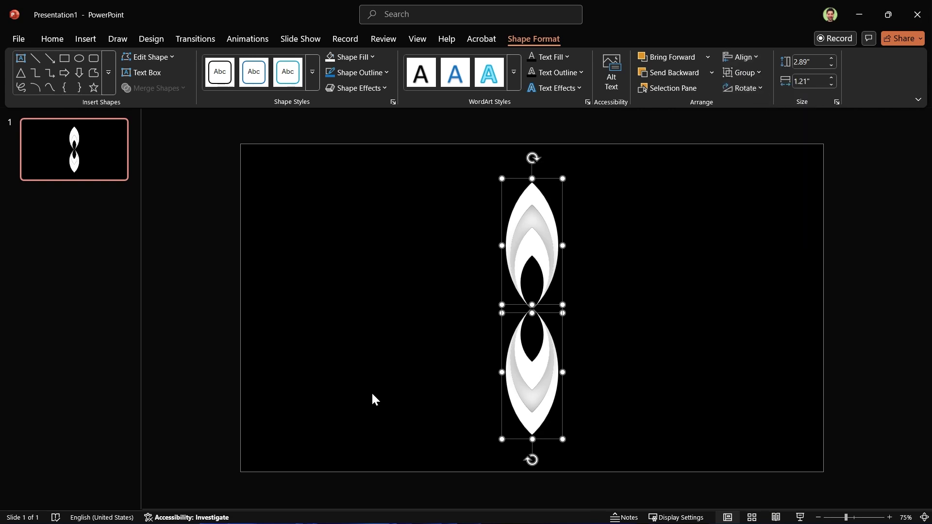
- Regroup both flames as one double petal and place a copy to the left
key("ctrl+shift+g")
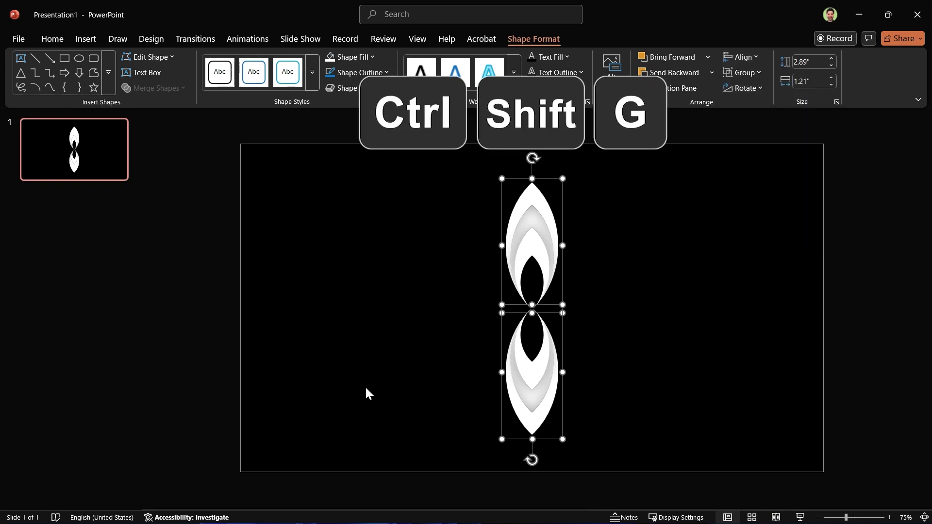
key("ctrl+shift+g")
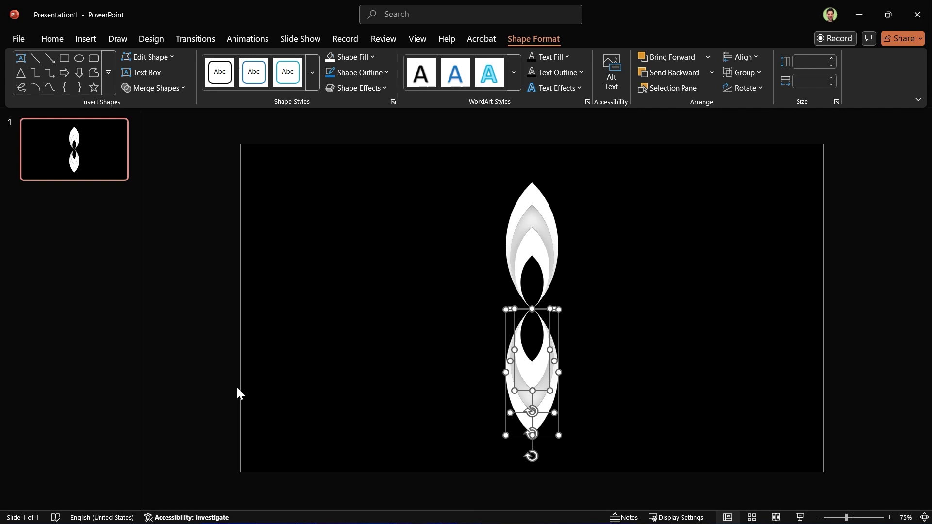
left_click(355, 397)
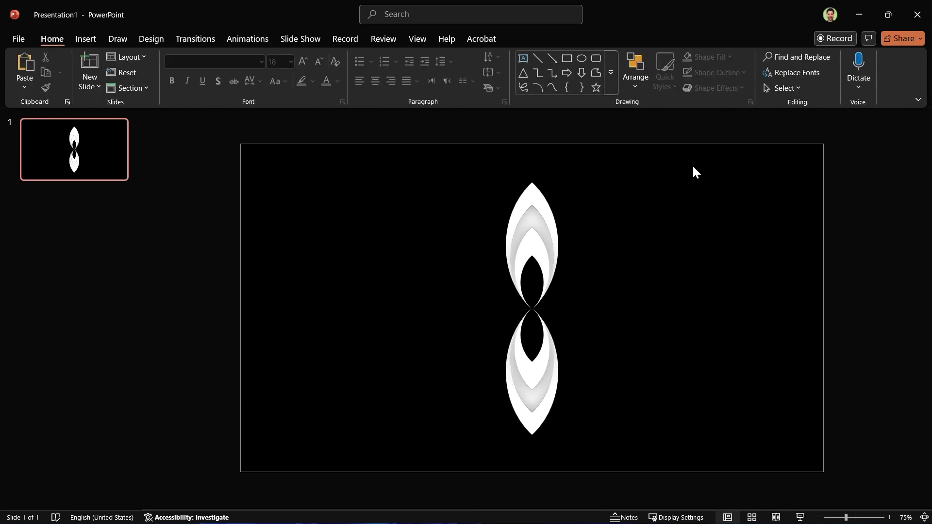
left_click_drag(690, 141, 384, 463)
key("ctrl+g")
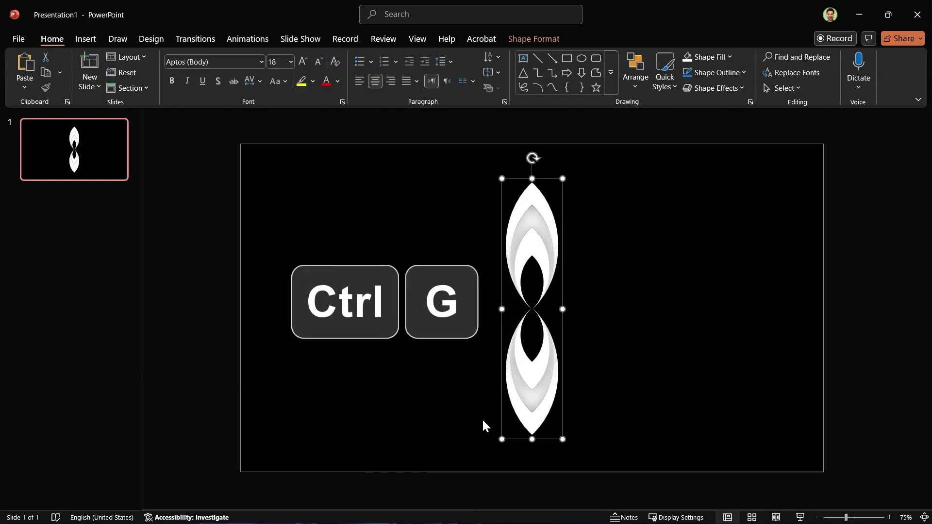
left_click_drag(539, 376, 340, 383)
left_click(453, 443)
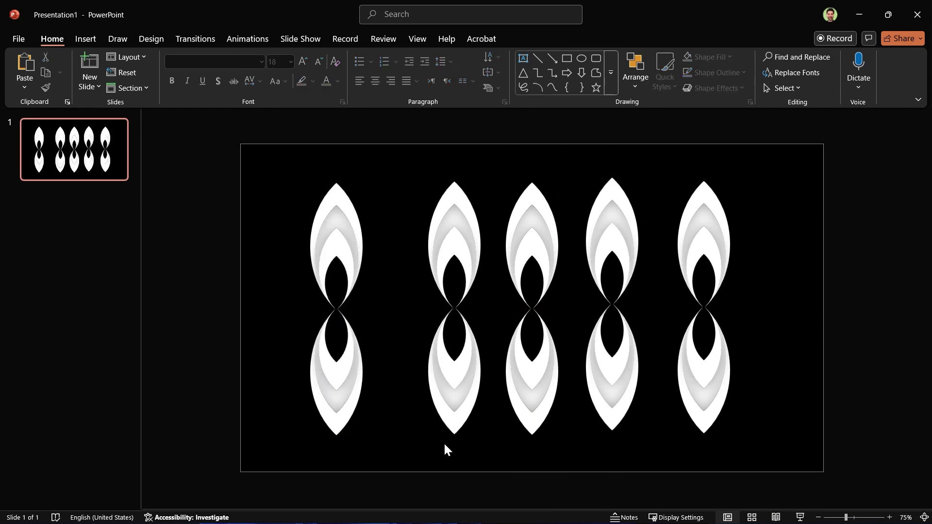
- Rotate the first two petal pairs to 36° and 72°
right_click(339, 418)
left_click(386, 385)
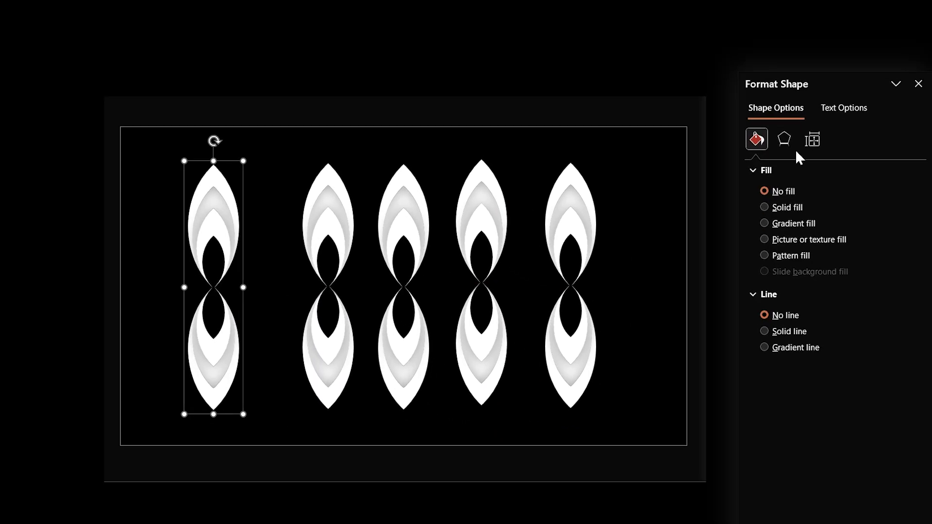
left_click(830, 171)
type("35")
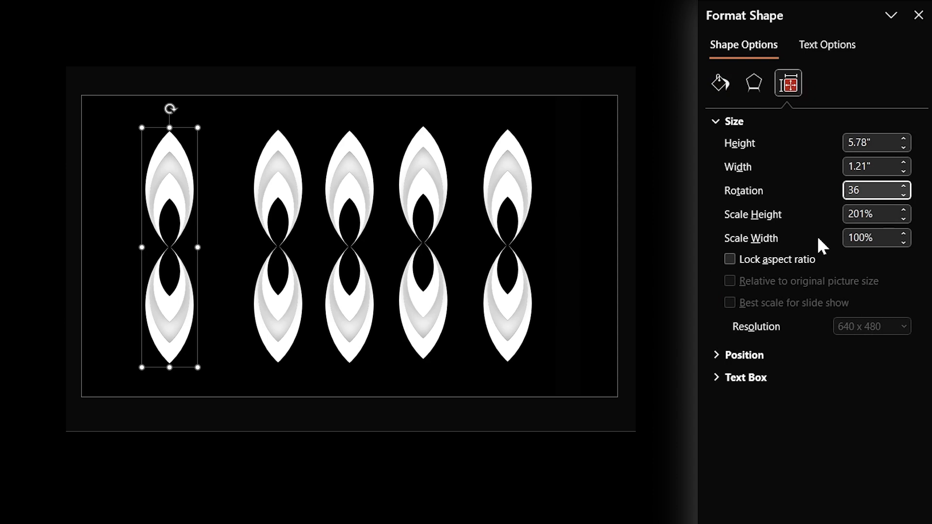
key("Return")
left_click(277, 311)
left_click(863, 189)
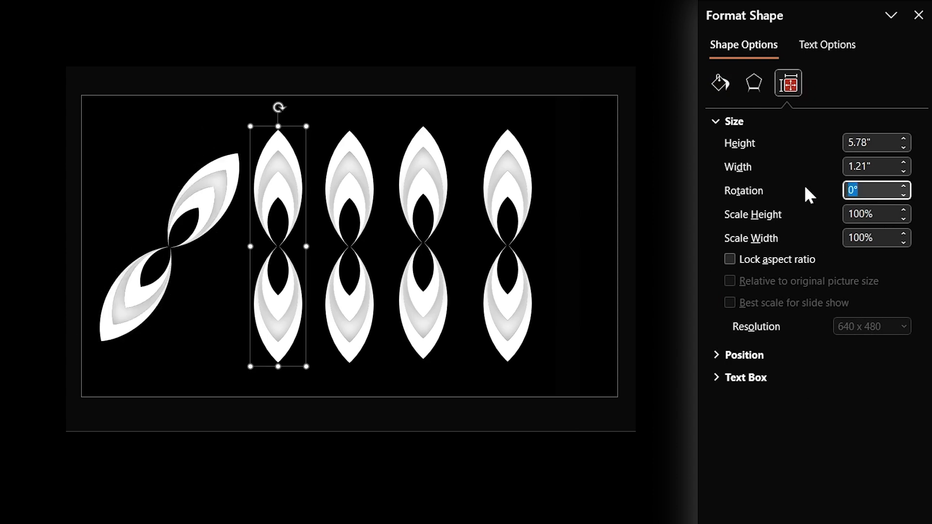
type("72")
key("Return")
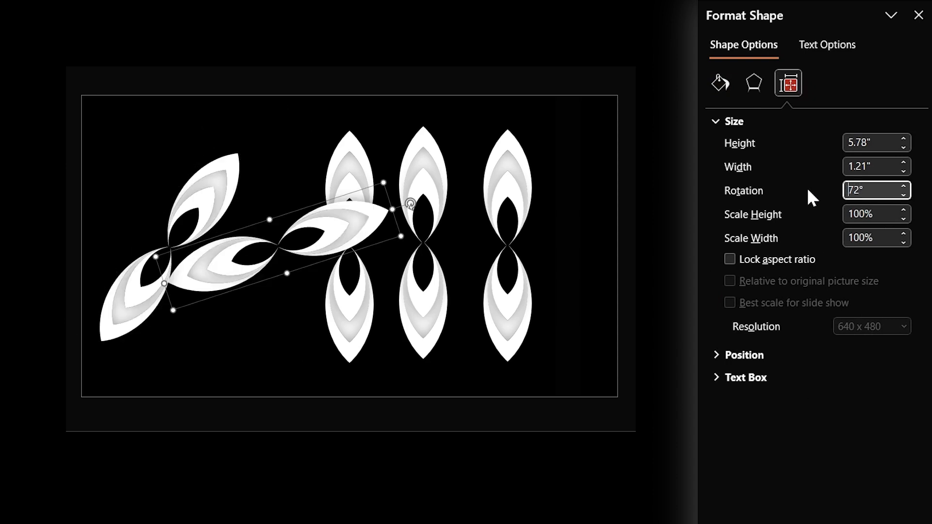
- Rotate the next two petal pairs to -36° and -72°
left_click(423, 313)
left_click(889, 190)
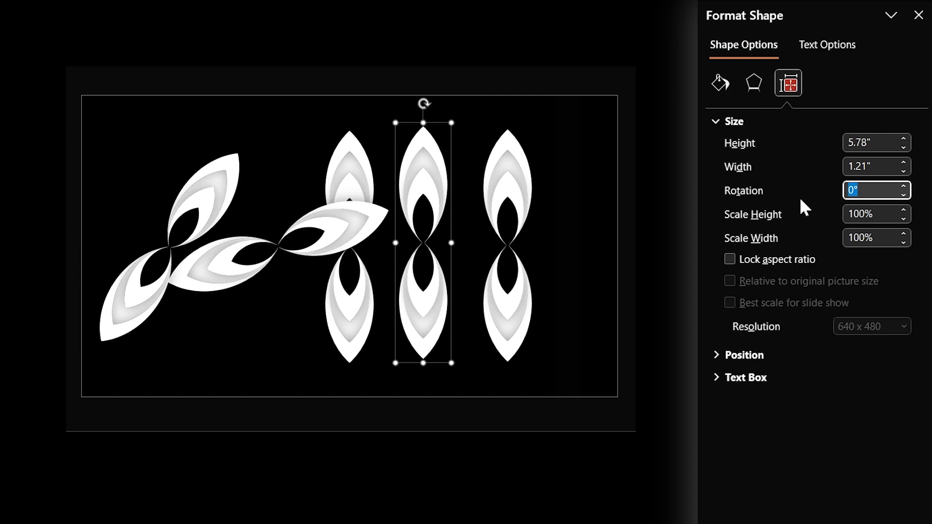
type("-36")
key("Return")
left_click(500, 164)
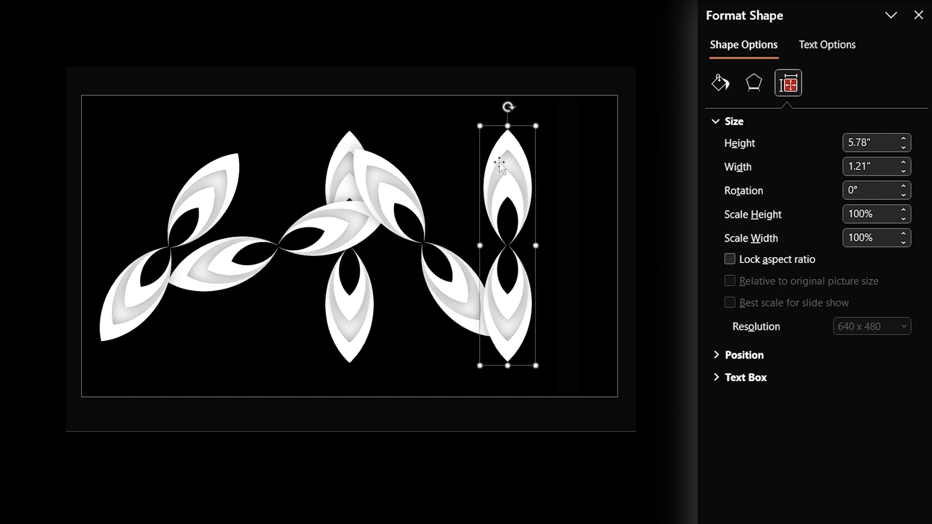
left_click(846, 190)
type("-72")
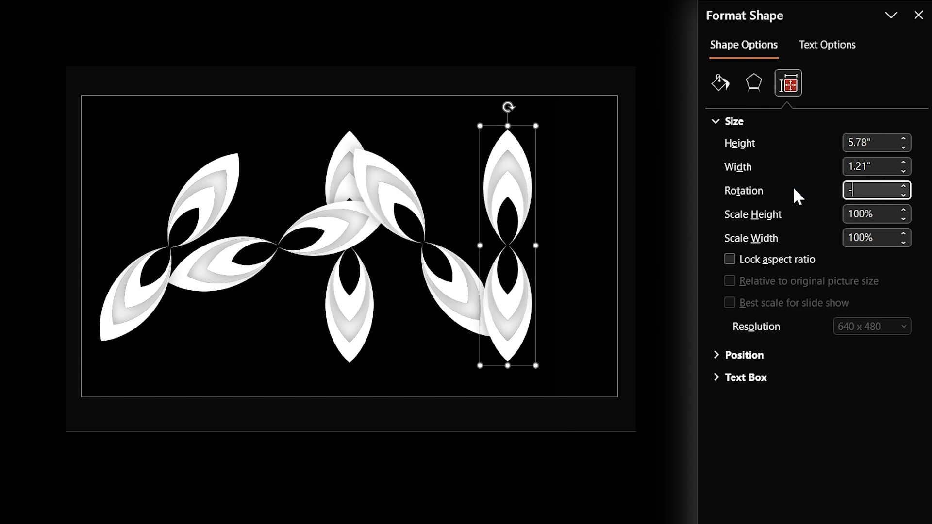
key("Return")
- Align all petals by middle and centre so they share one centre
left_click(918, 15)
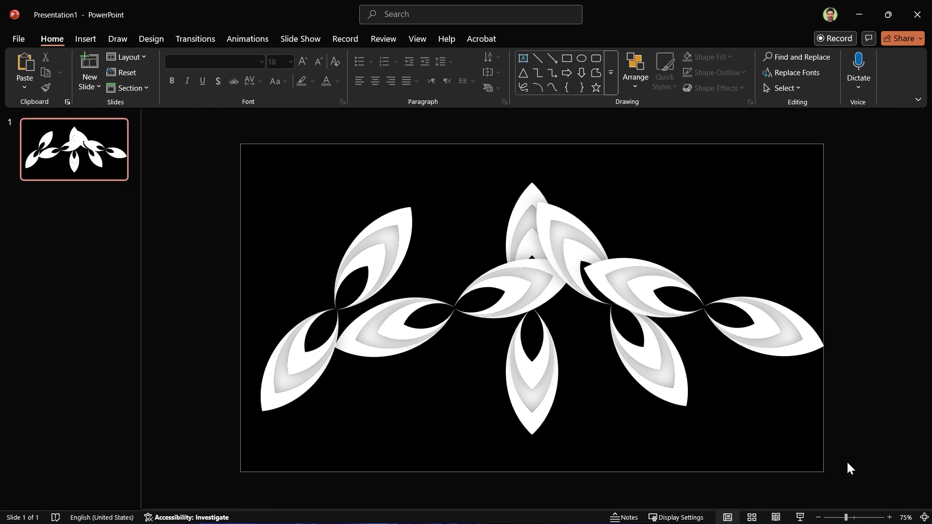
key("ctrl+a")
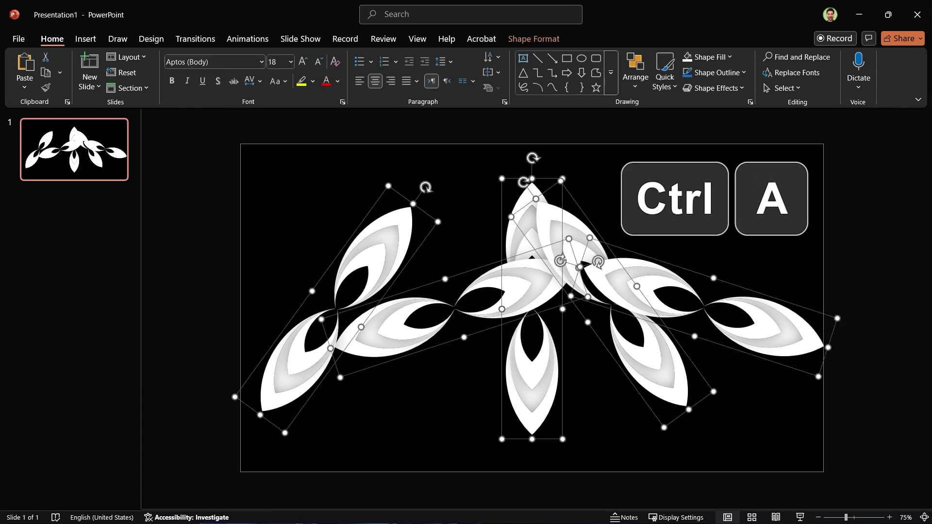
left_click(533, 39)
left_click(738, 57)
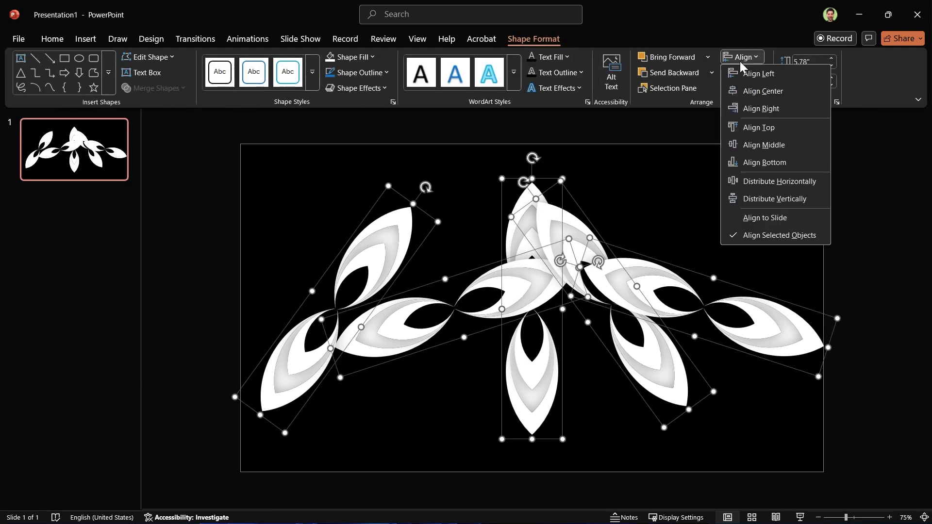
left_click(768, 144)
left_click(742, 57)
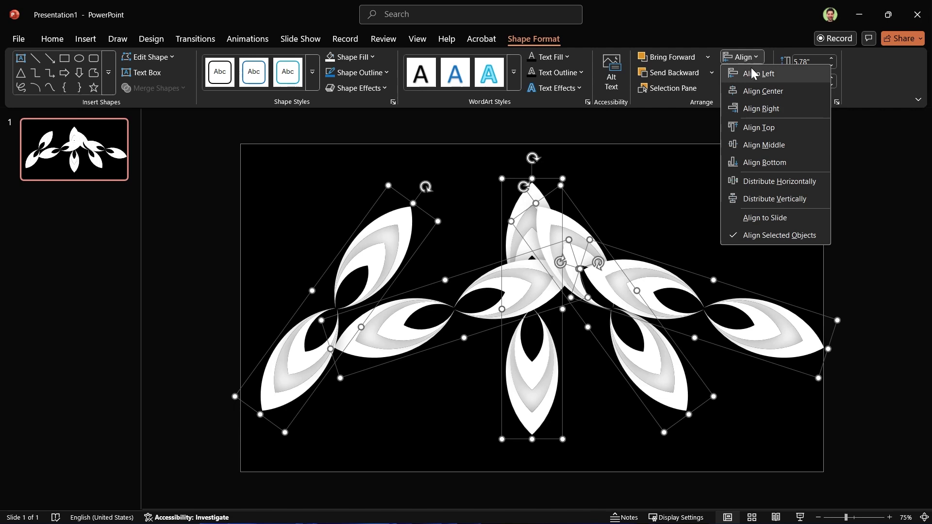
left_click(764, 91)
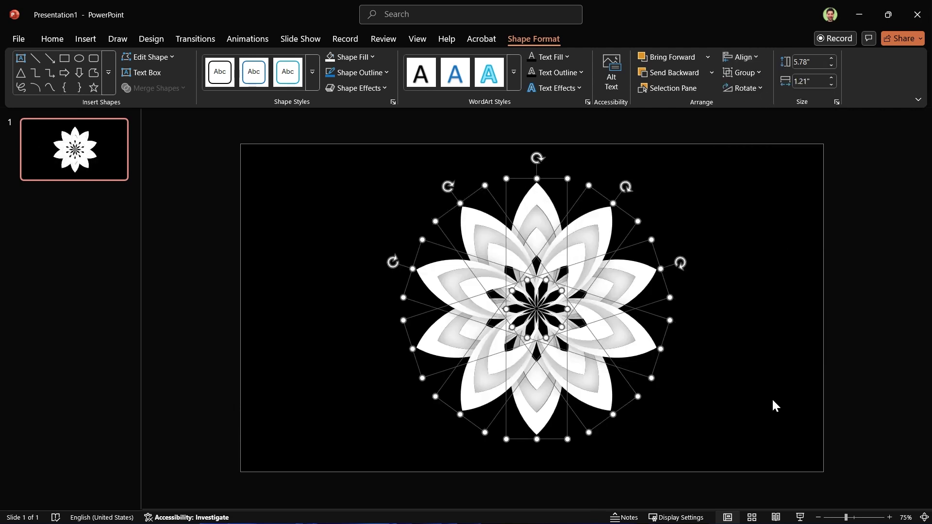
- Group the petals into one flower and centre it on the slide
key("ctrl+g")
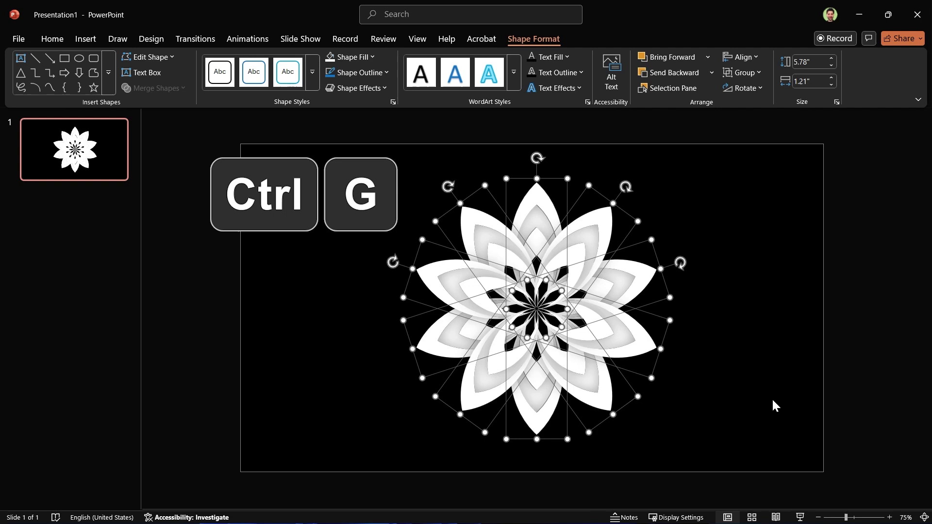
left_click(750, 58)
left_click(768, 144)
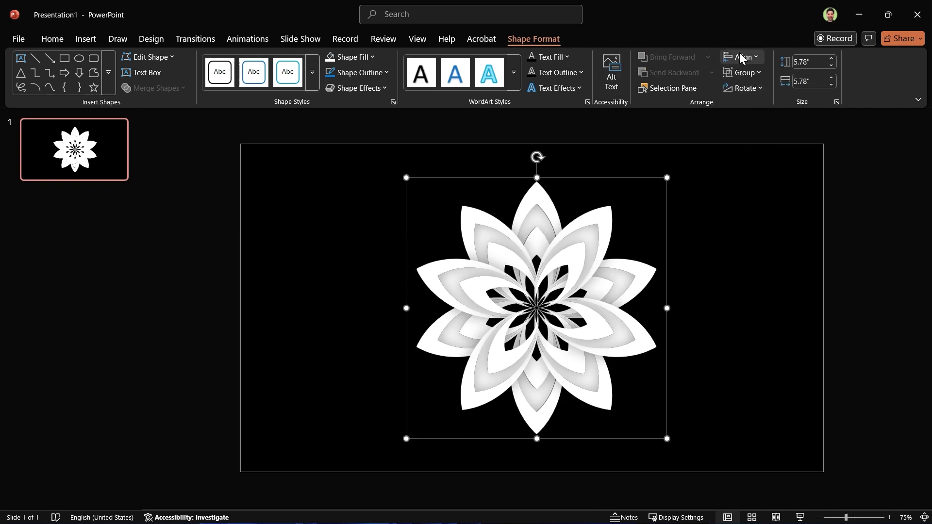
left_click(741, 57)
left_click(766, 92)
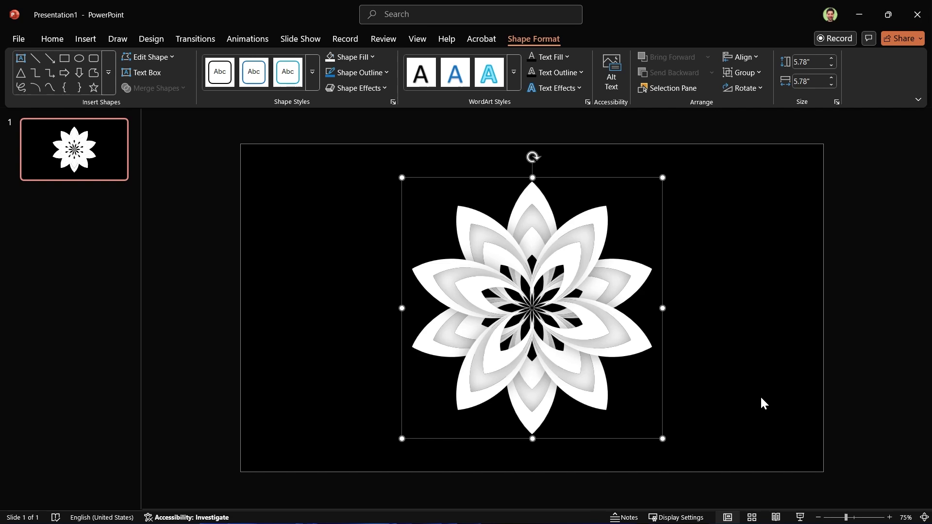
- Fully ungroup the flower, test-move two petals and undo, then select all petals
key("ctrl+shift+g")
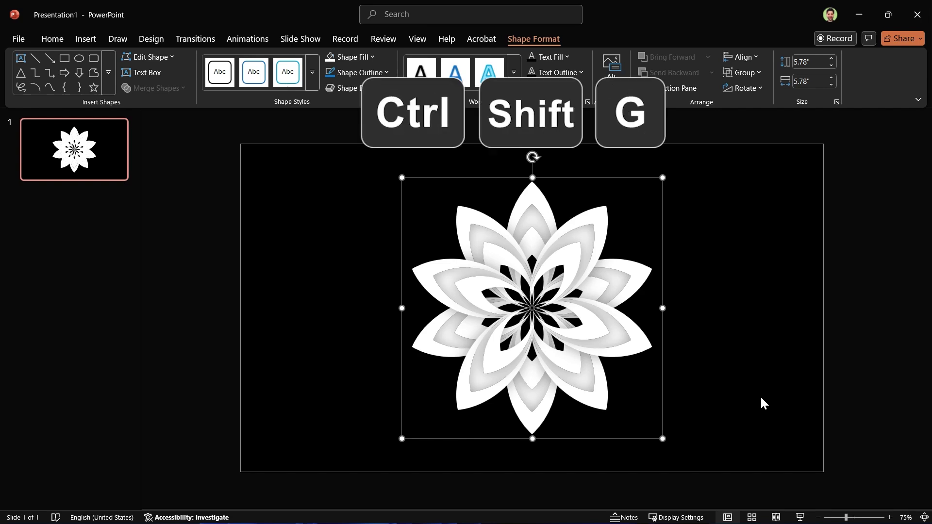
key("ctrl+shift+g")
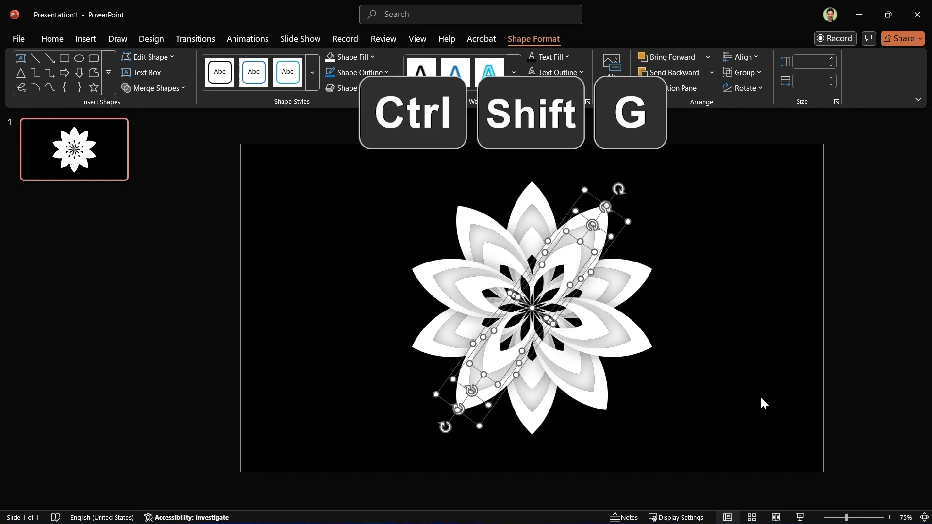
left_click(753, 400)
left_click_drag(640, 346, 709, 374)
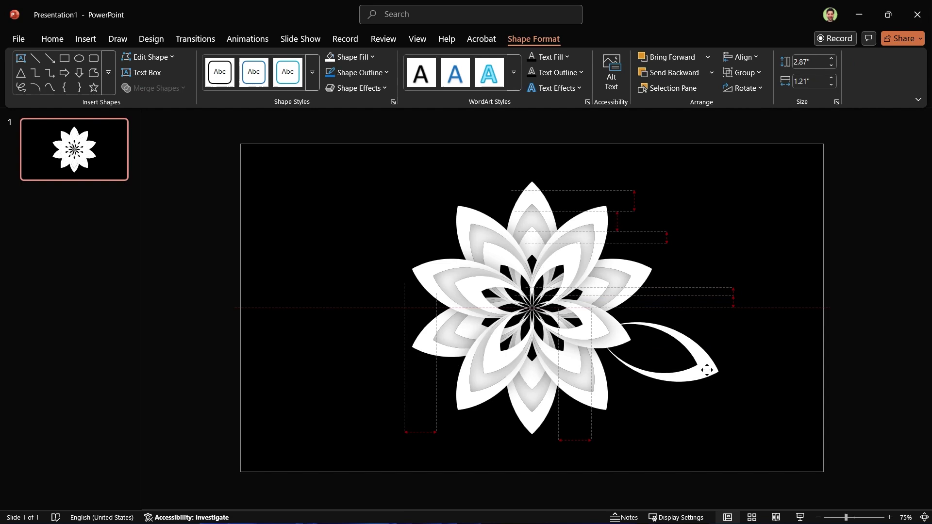
left_click_drag(613, 334, 765, 335)
key("ctrl+z")
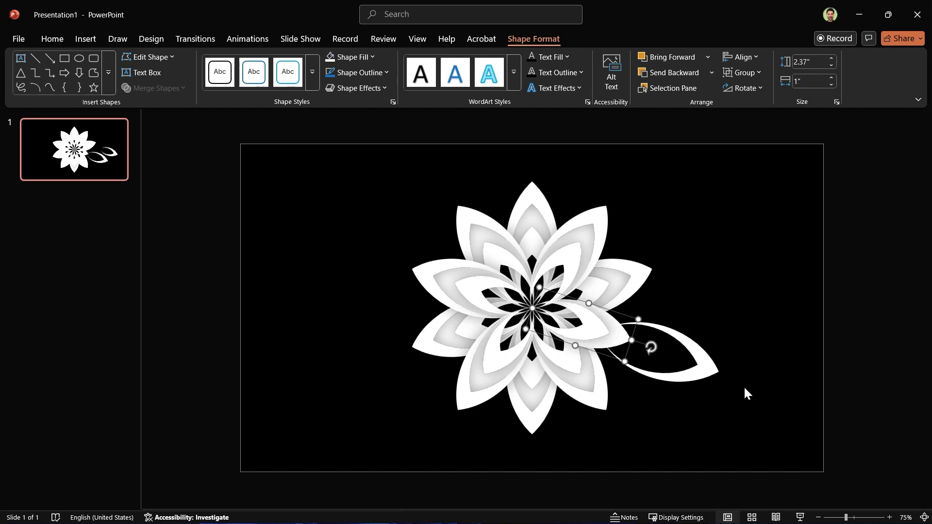
key("ctrl+z")
left_click(736, 422)
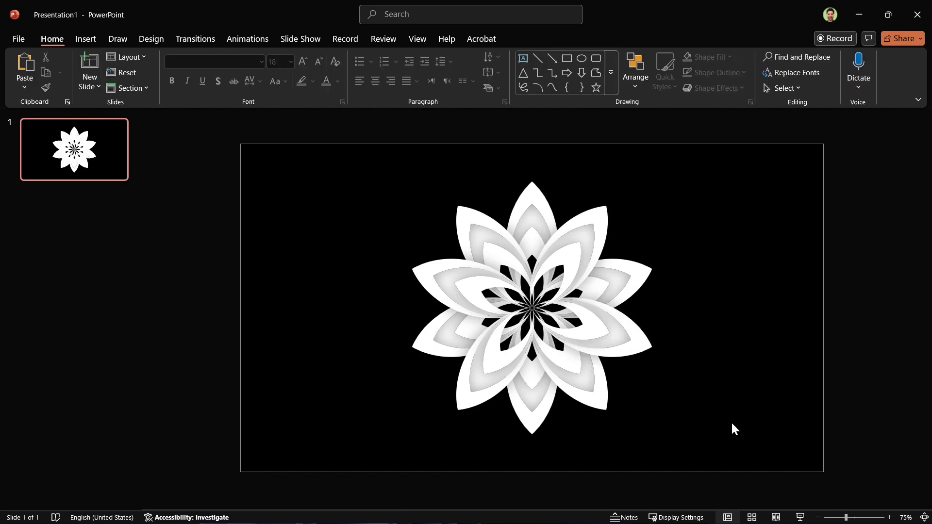
left_click_drag(759, 138, 356, 464)
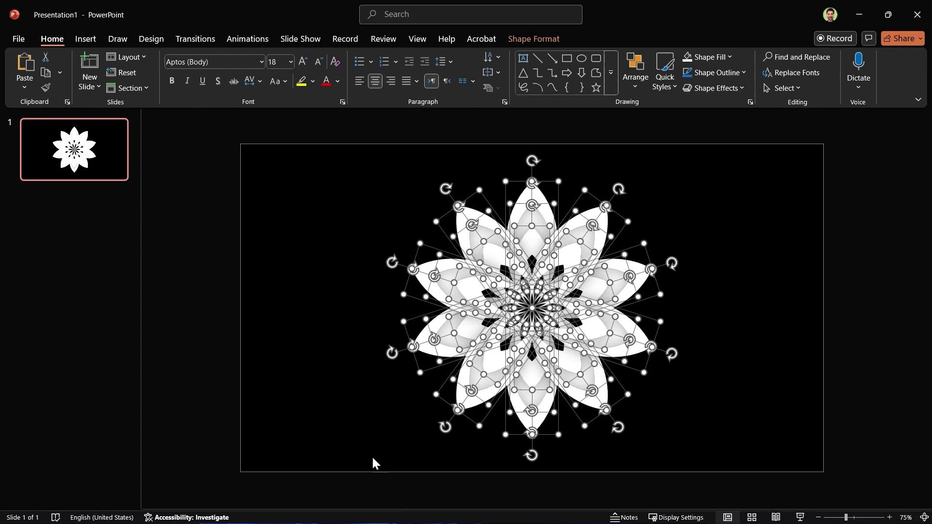
- Apply the Spinner entrance effect to the selected petals
left_click(237, 43)
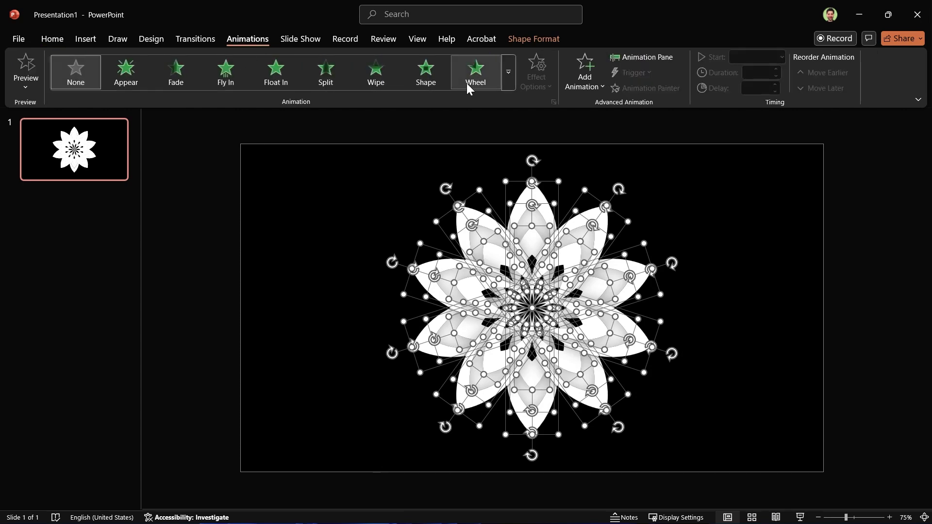
left_click(508, 73)
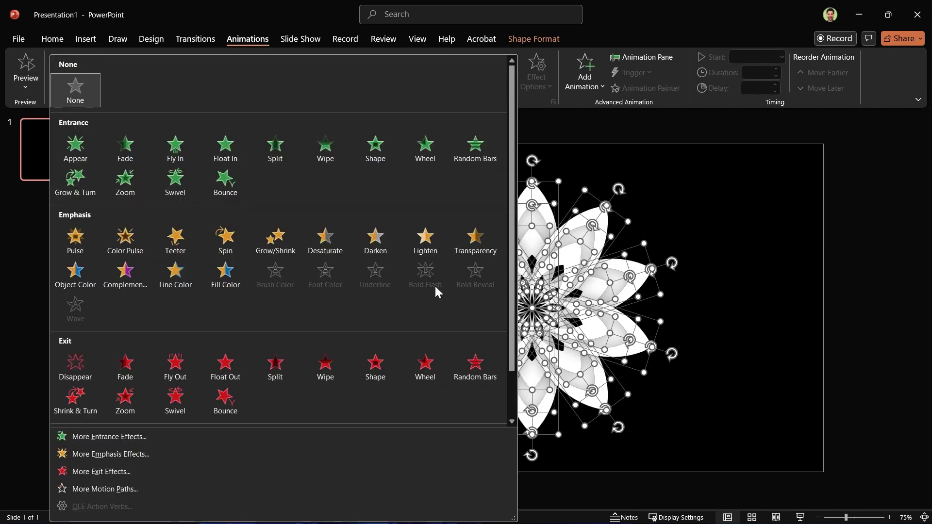
left_click(150, 436)
left_click(501, 369)
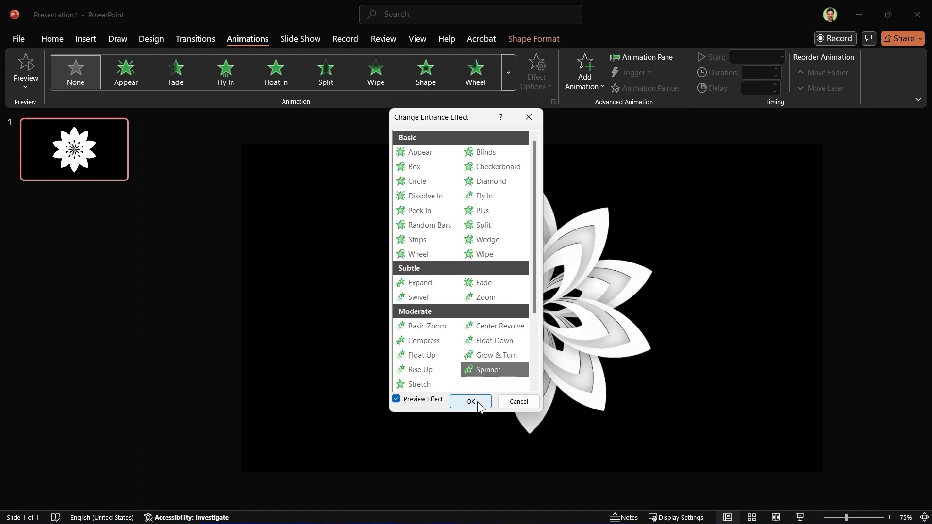
left_click(476, 402)
- Set the petal animations to start With Previous and last 2 seconds
left_click(746, 58)
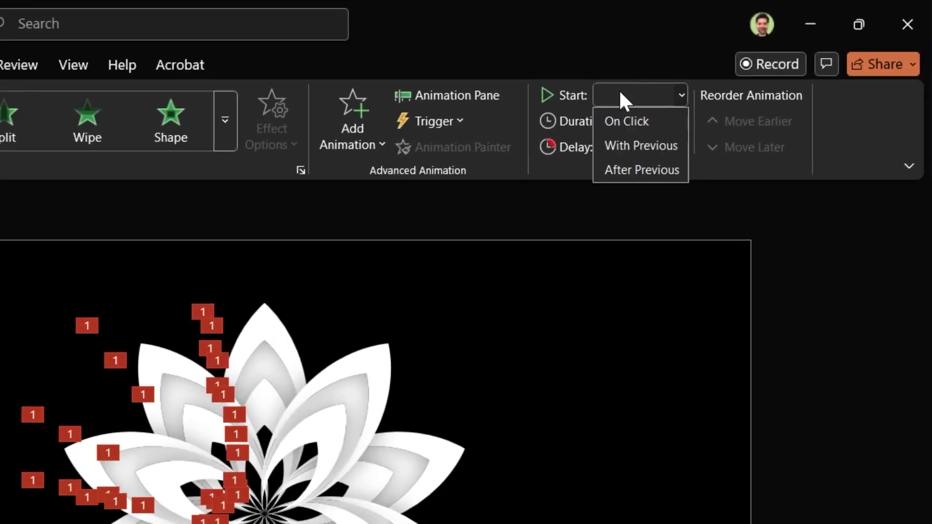
left_click(748, 87)
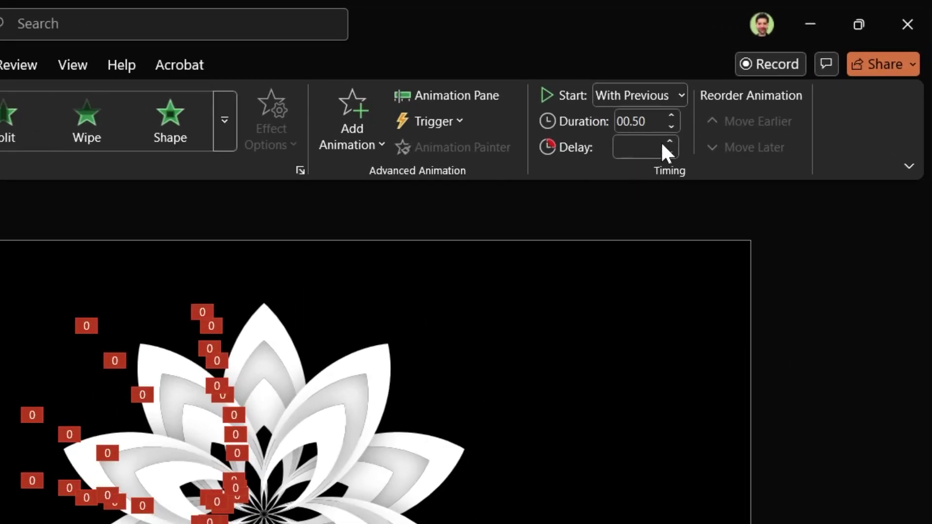
left_click(673, 115)
left_click(672, 115)
left_click(673, 116)
left_click(672, 115)
left_click(672, 115)
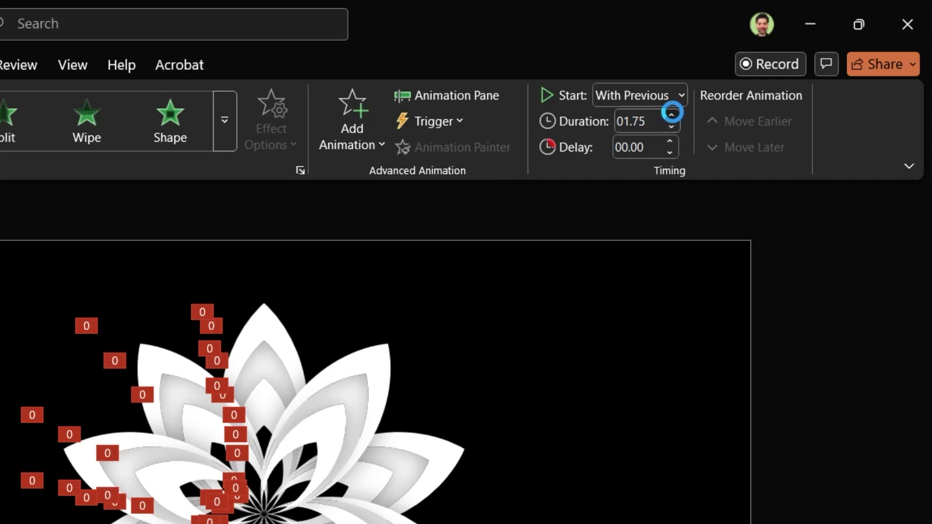
left_click(672, 116)
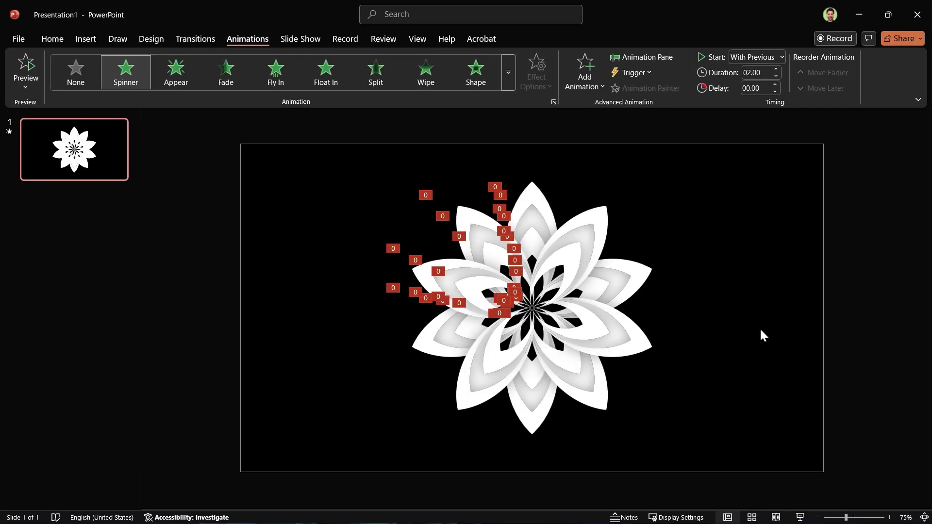
left_click(759, 329)
left_click(53, 41)
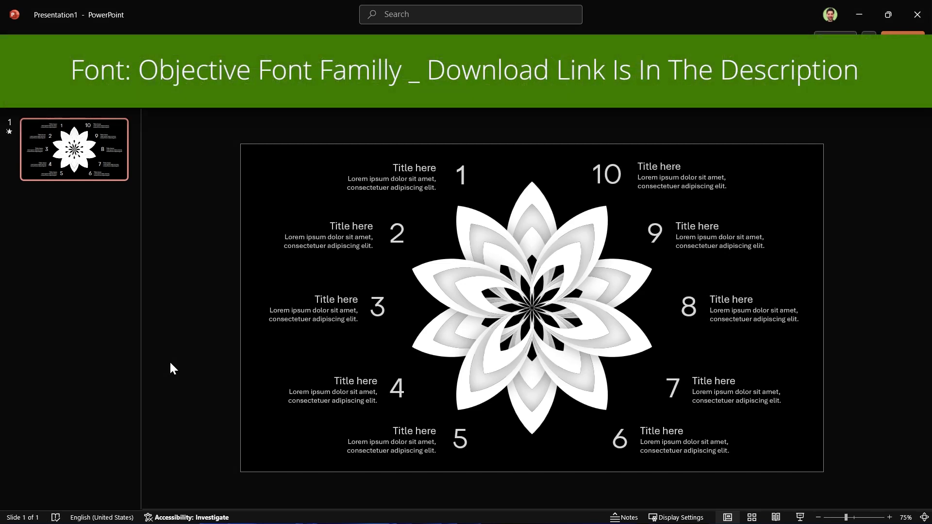
- Select all ten numbered caption text boxes around the flower
left_click(386, 444)
left_click(340, 393, "shift")
left_click(335, 314, "shift")
left_click(342, 238, "shift")
left_click(377, 190, "shift")
left_click(682, 180, "shift")
left_click(718, 240, "shift")
left_click(752, 313, "shift")
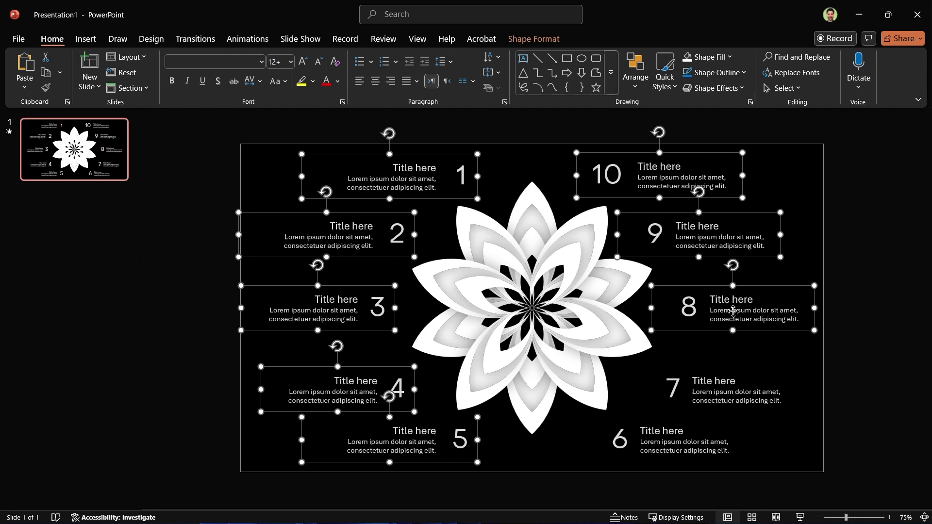
left_click(733, 396, "shift")
left_click(662, 440, "shift")
- Give the selected captions a Fade entrance that starts With Previous
left_click(243, 38)
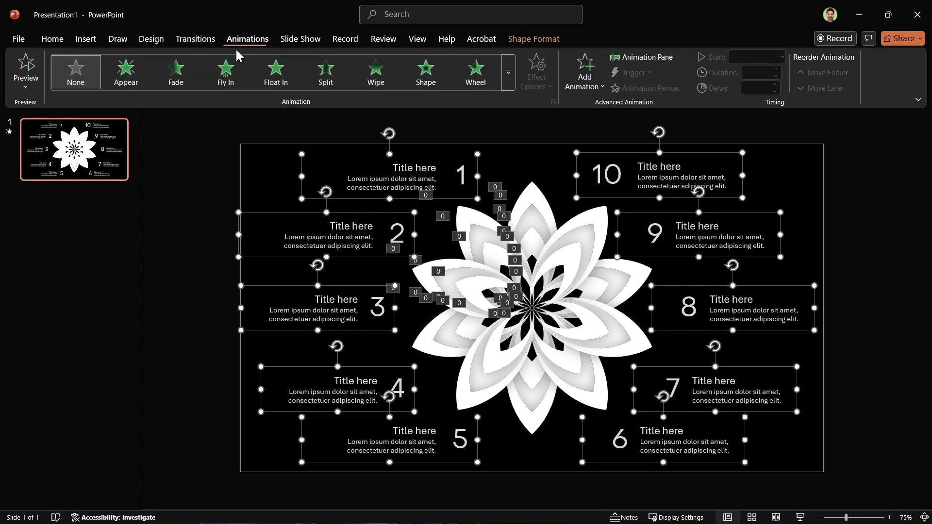
left_click(175, 77)
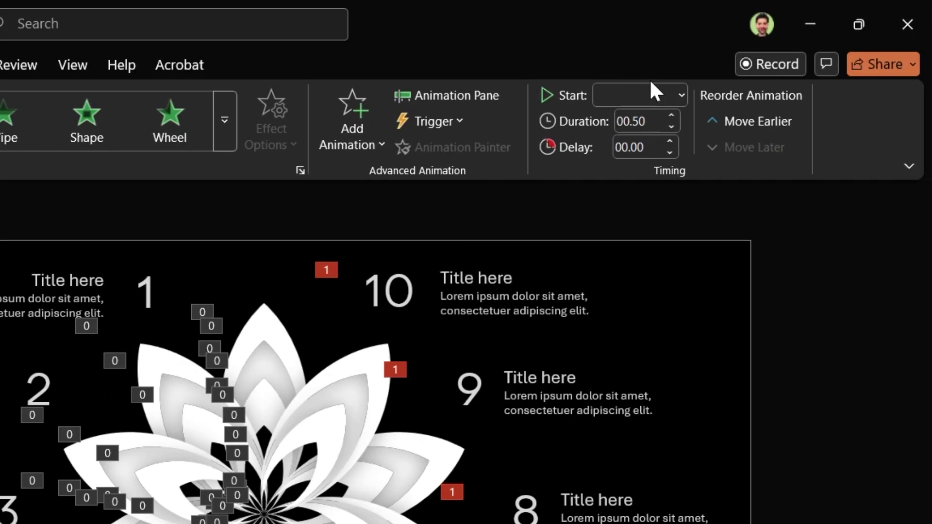
left_click(767, 58)
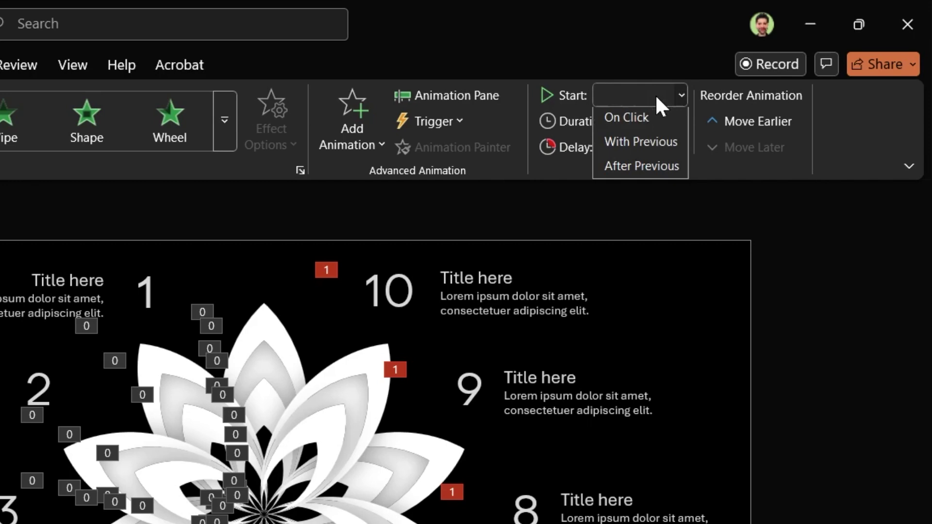
left_click(641, 142)
- Set the fade duration to 1 second and the delay to 1.5 seconds
left_click(671, 117)
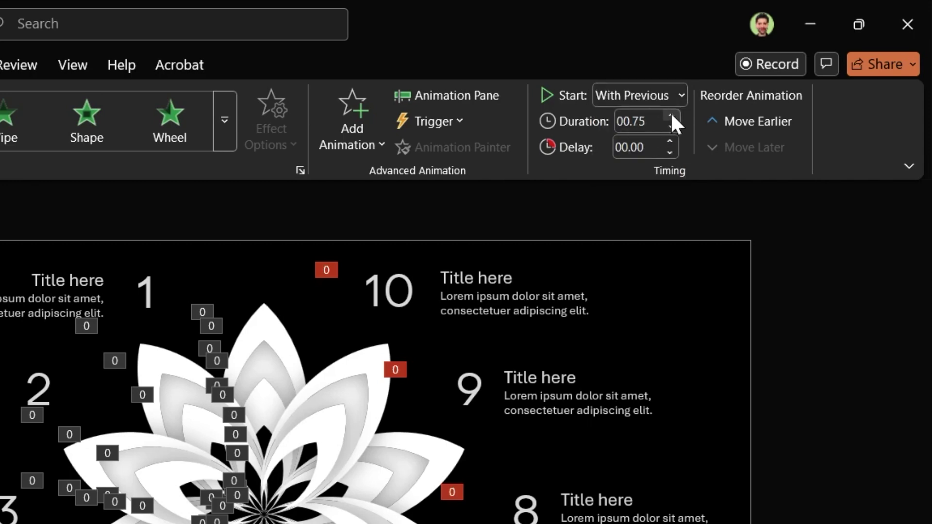
left_click(671, 117)
left_click(672, 141)
left_click(672, 141)
left_click(672, 141)
left_click(672, 140)
left_click(672, 140)
left_click(670, 141)
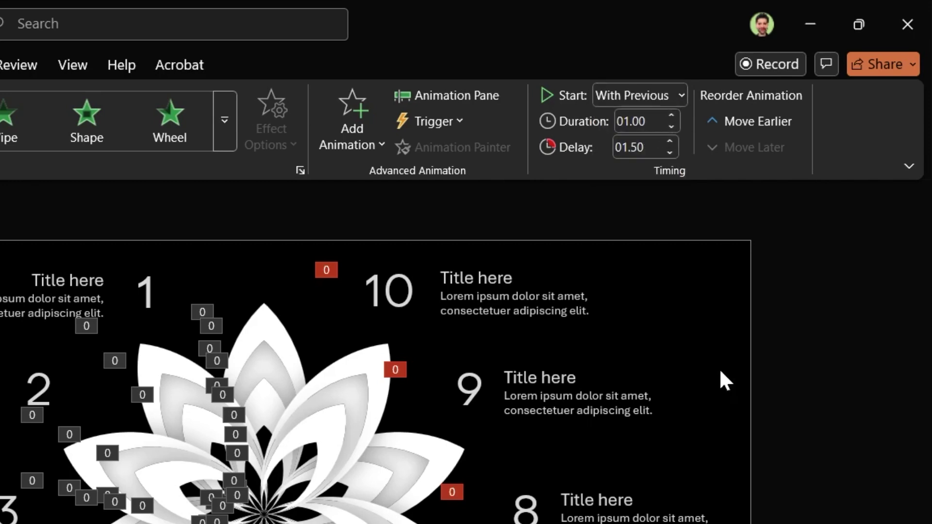
left_click(795, 473)
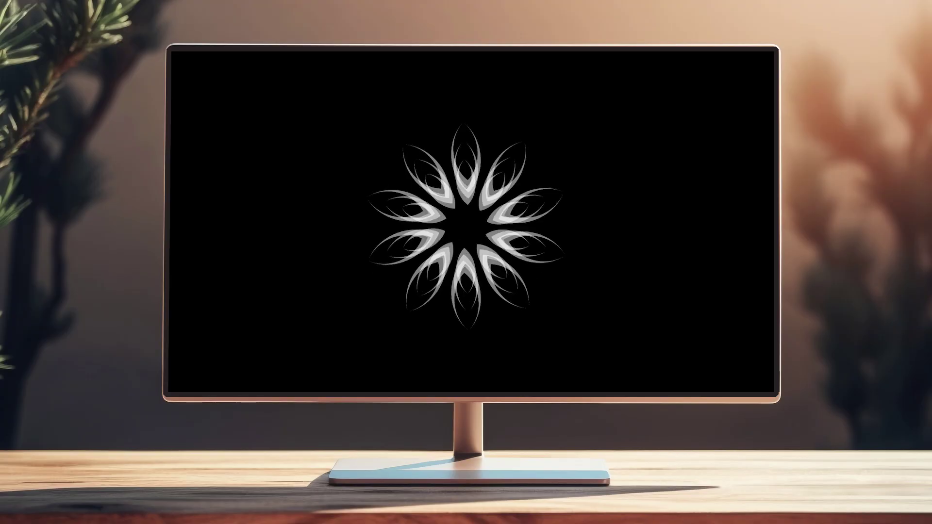